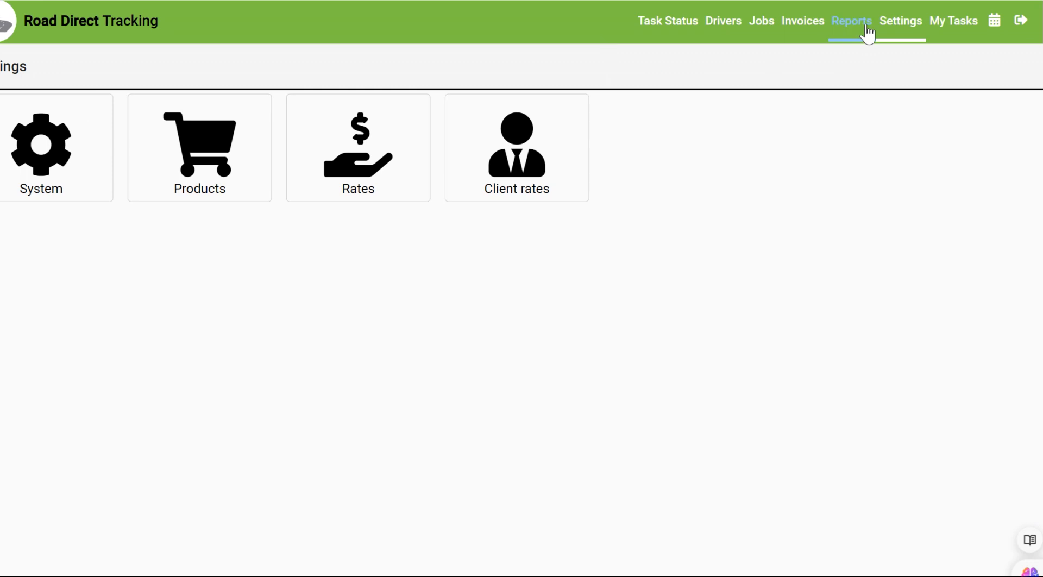
Go to the eBoard calendar, return to Tracking and open its system settings.
left_click(992, 25)
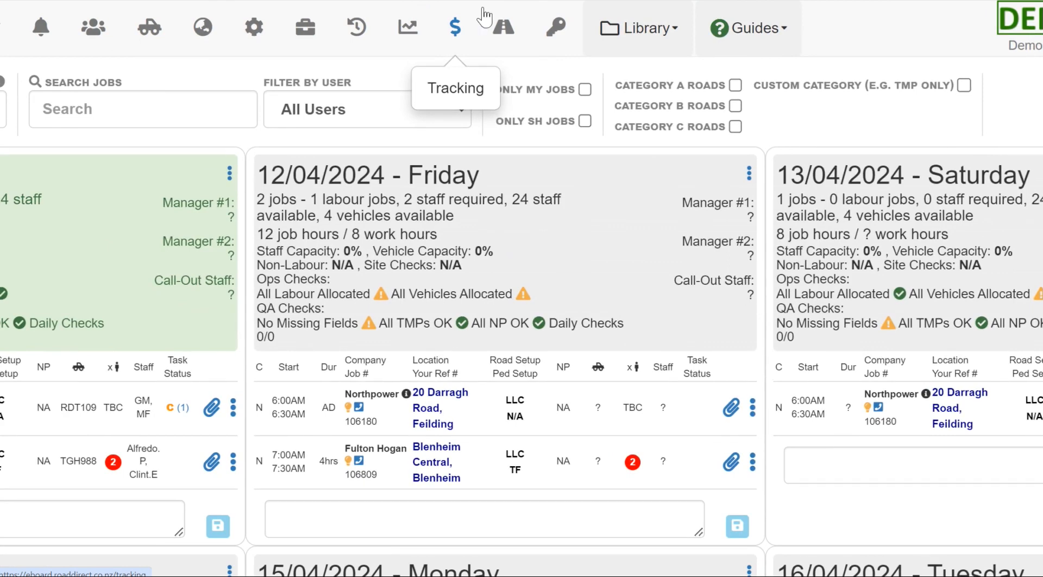
left_click(453, 36)
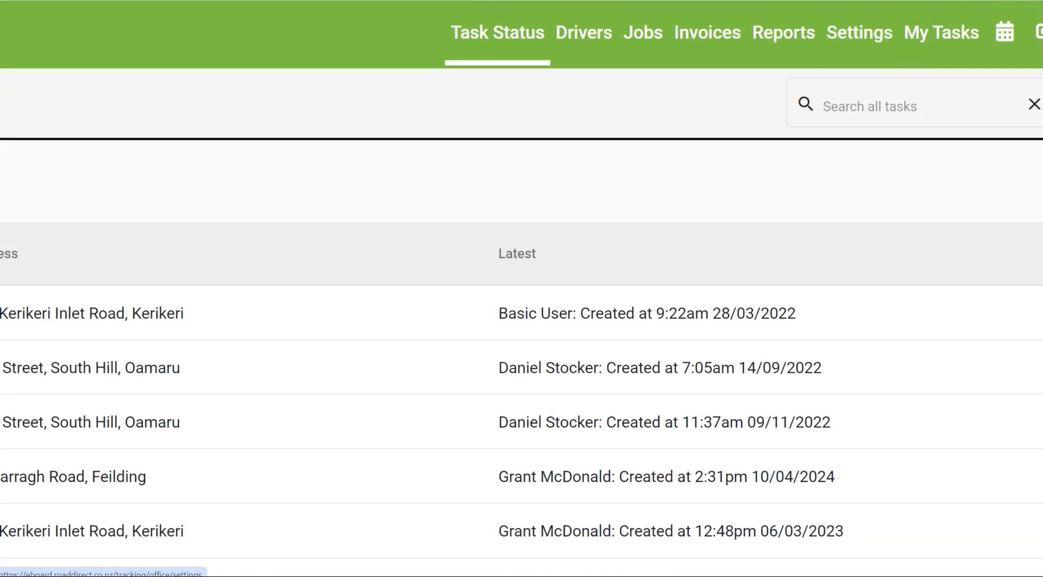
left_click(871, 45)
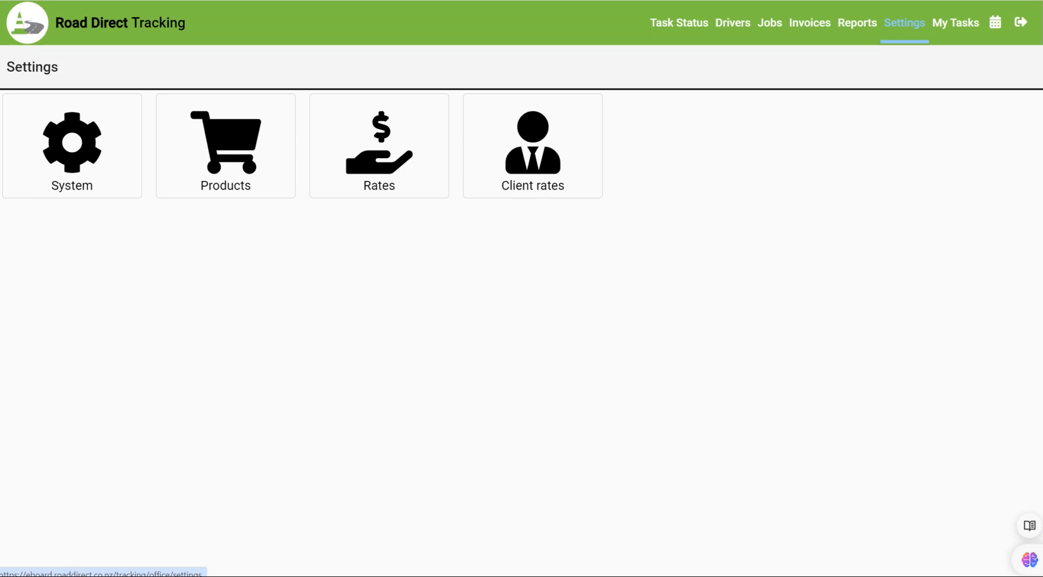
left_click(98, 135)
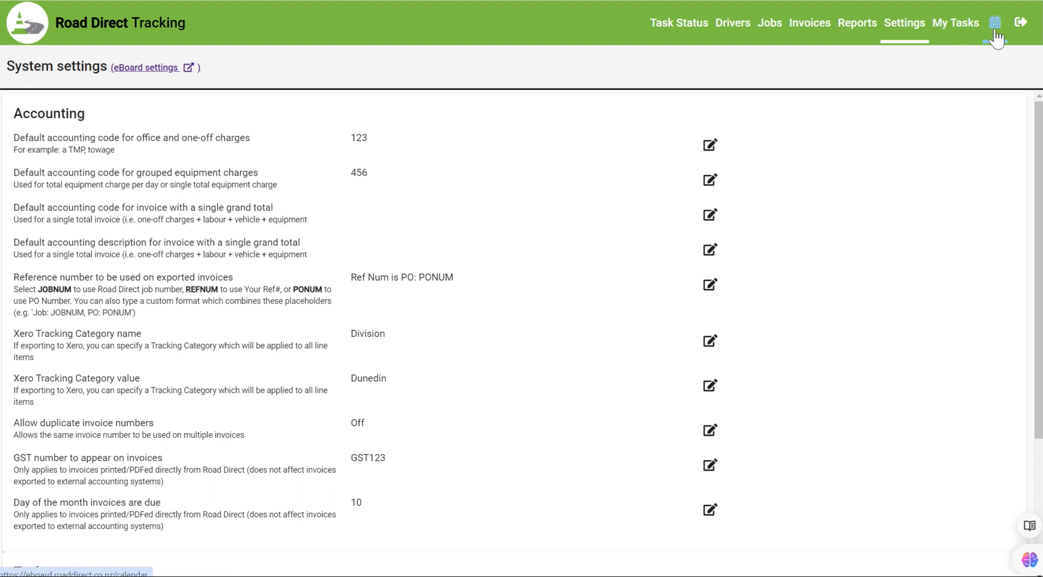
Open the Products settings and look through the Driver equipment list.
left_click(897, 35)
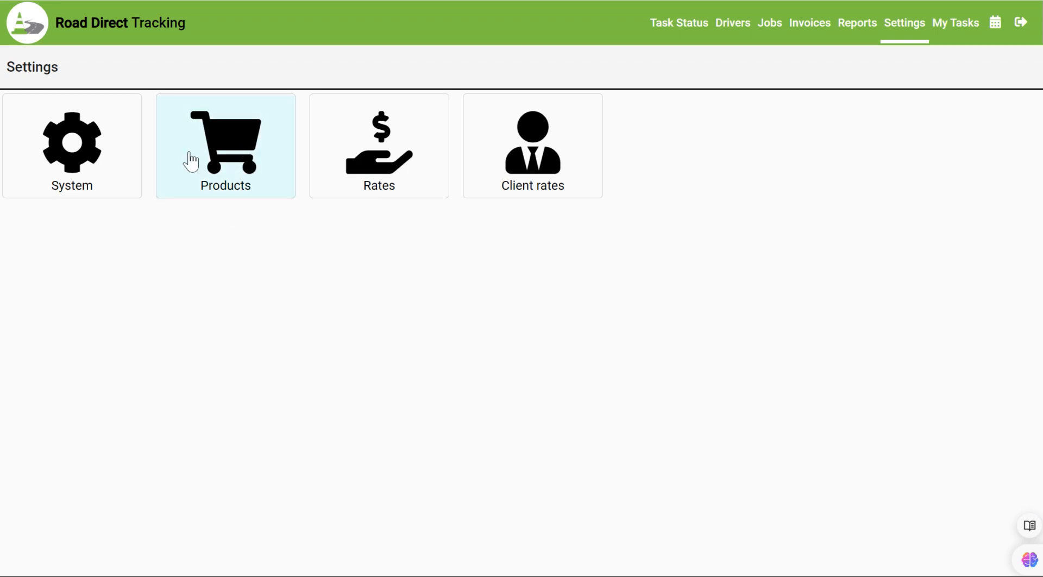
left_click(237, 152)
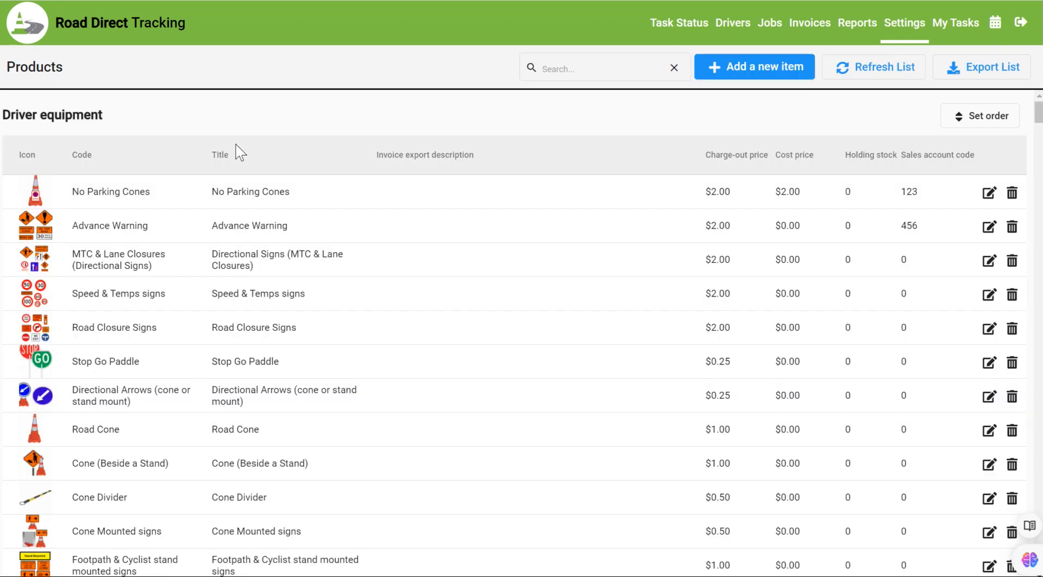
scroll(236, 146, "down", 6)
scroll(514, 333, "up", 6)
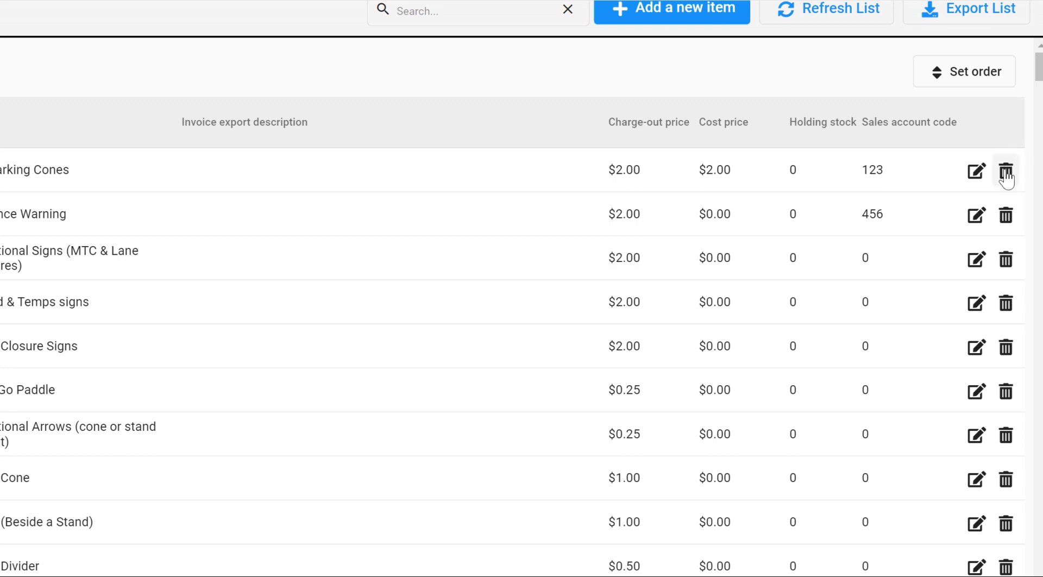
Open the No Parking Cones product, try switching its availability to drivers off and on, and discard the changes.
left_click(977, 173)
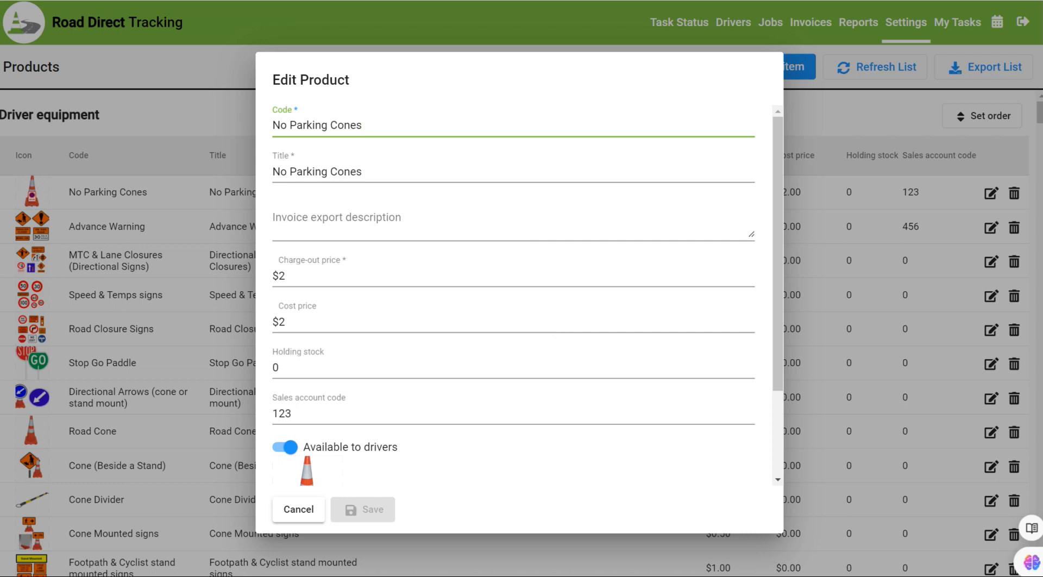
left_click(287, 448)
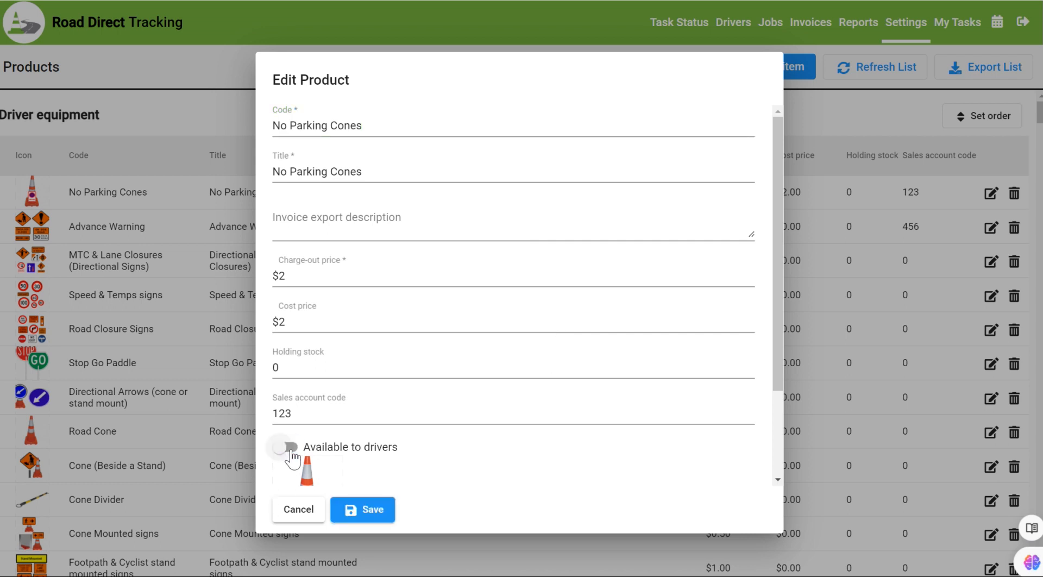
left_click(288, 450)
left_click(286, 449)
left_click(290, 450)
left_click(294, 451)
left_click(288, 451)
left_click(298, 510)
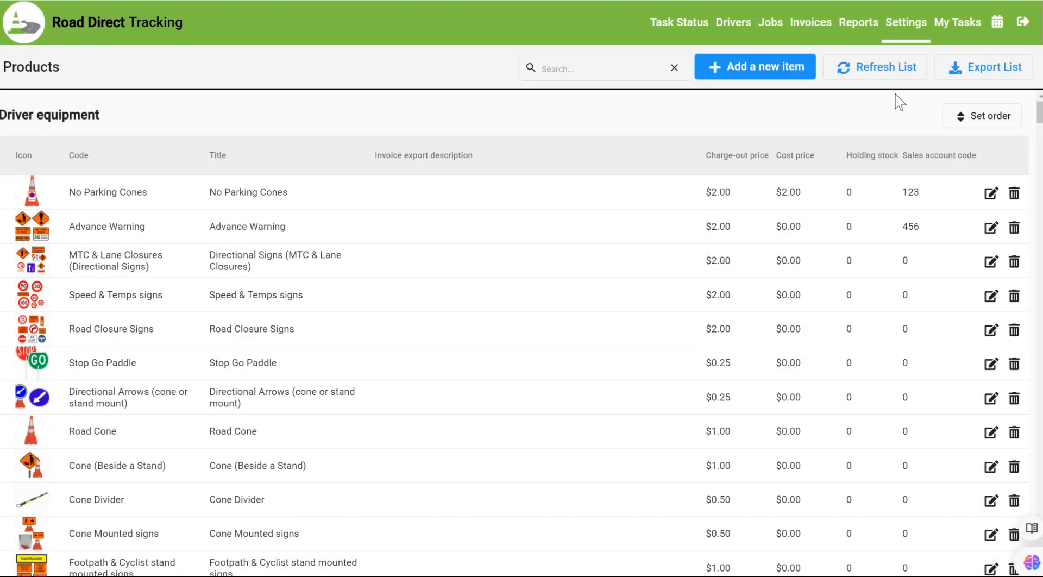
Examine the fields and icon option of the new product form, leaving it without adding an item.
left_click(748, 68)
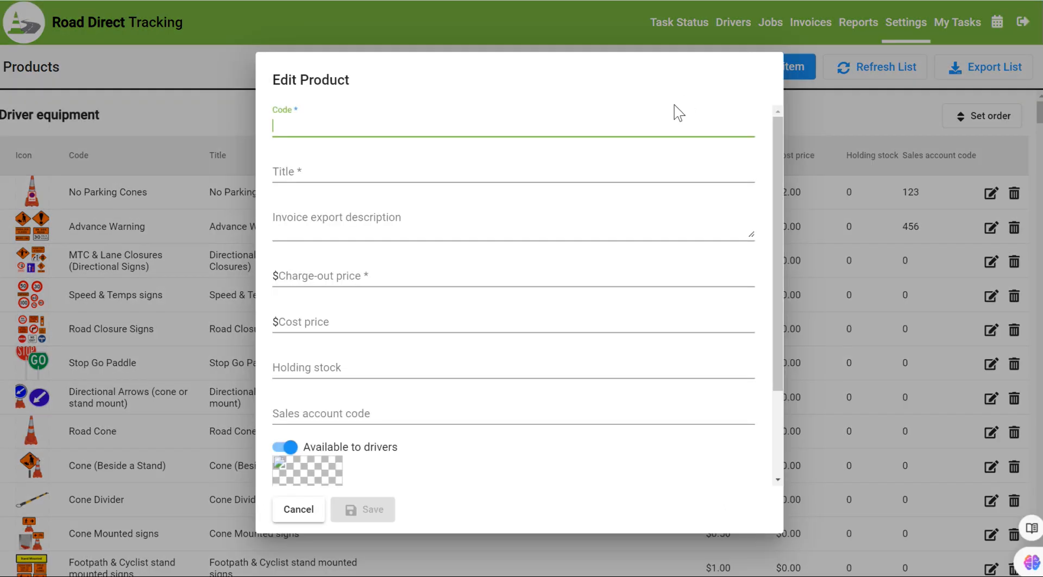
left_click(298, 510)
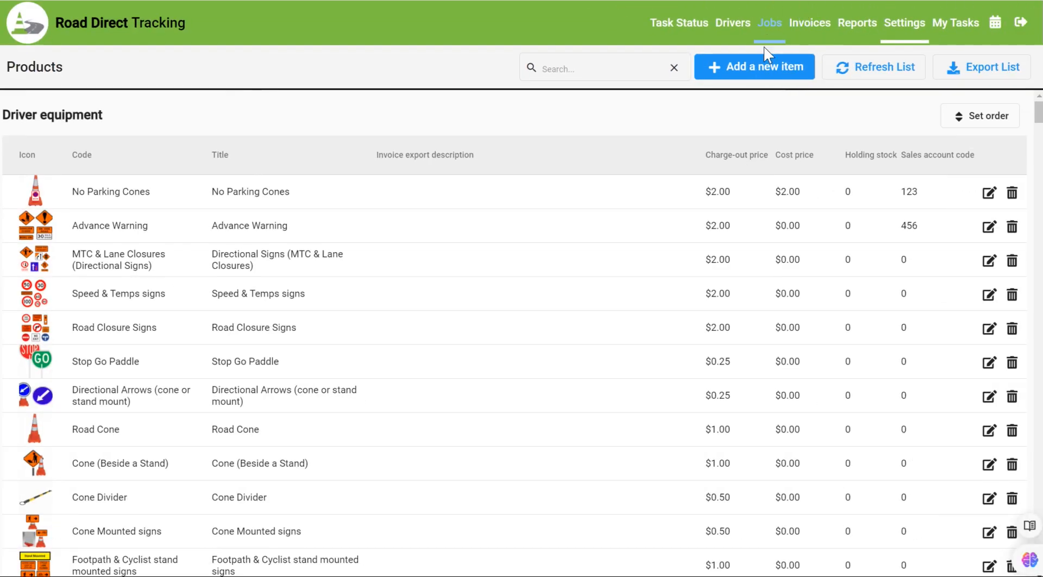
left_click(755, 69)
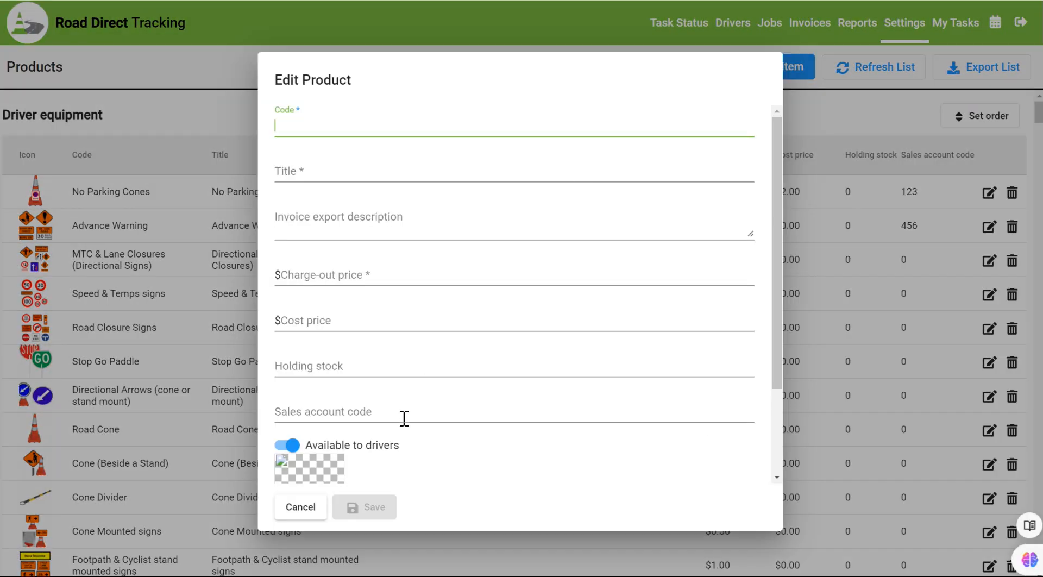
left_click(340, 482)
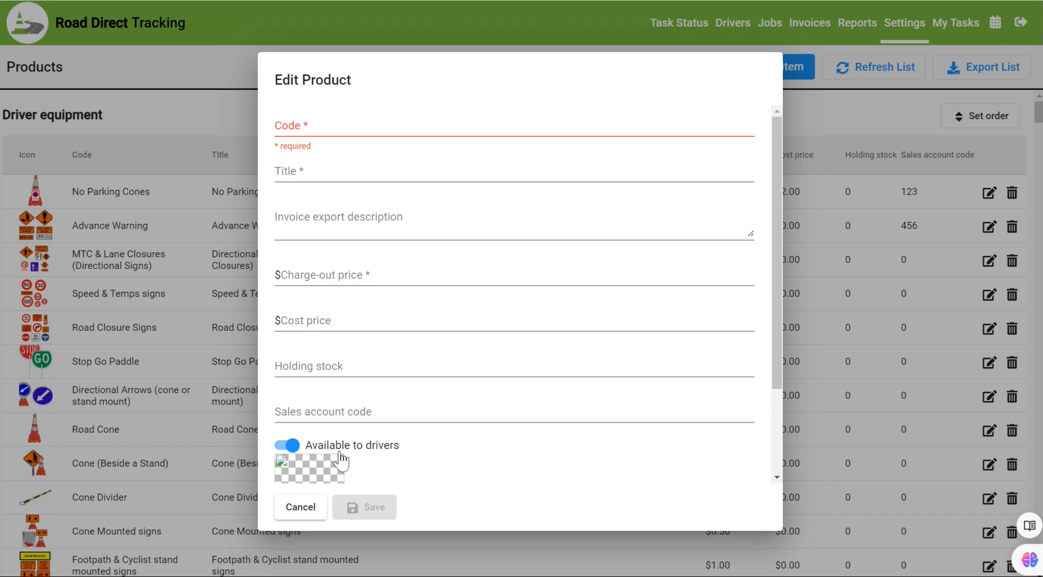
left_click_drag(775, 325, 787, 423)
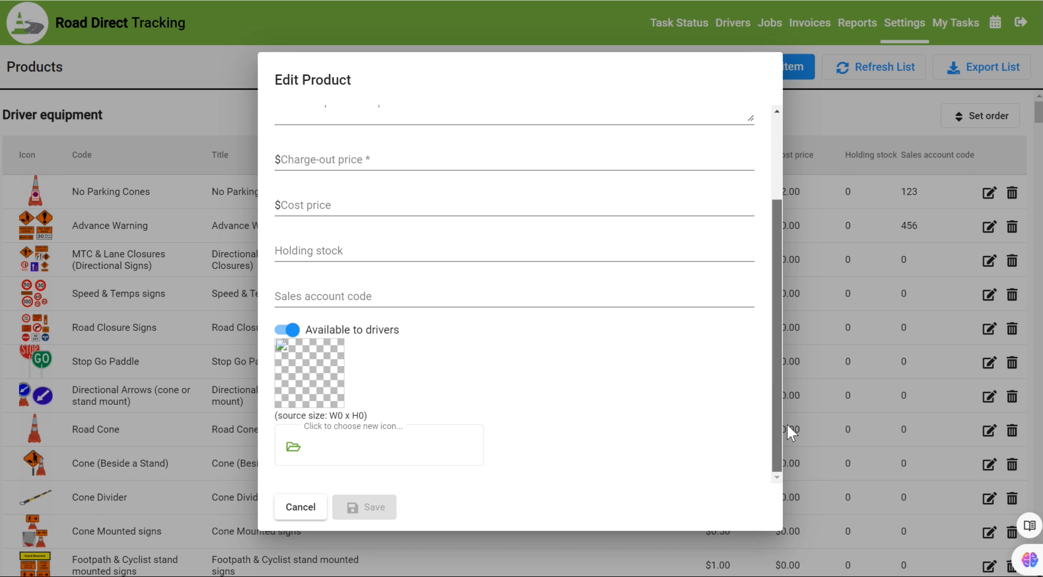
left_click(312, 509)
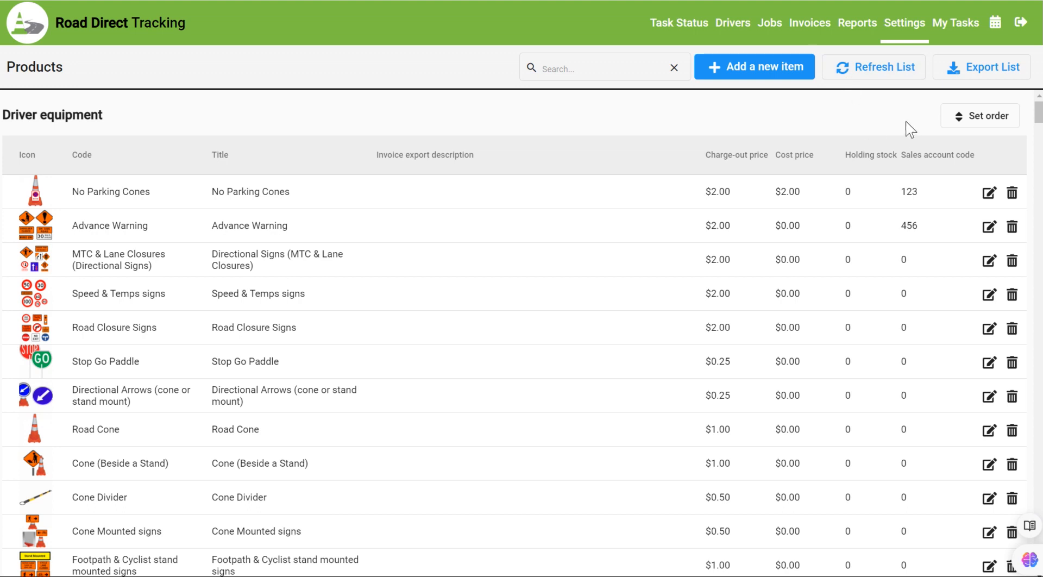
View the ordering options for Driver equipment and close them without saving.
left_click(983, 117)
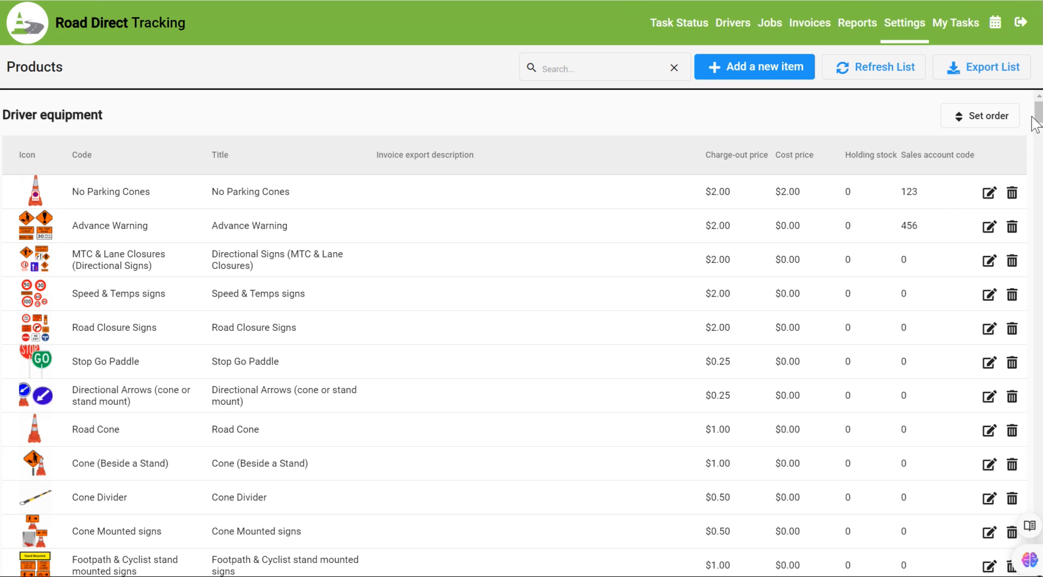
left_click(1003, 116)
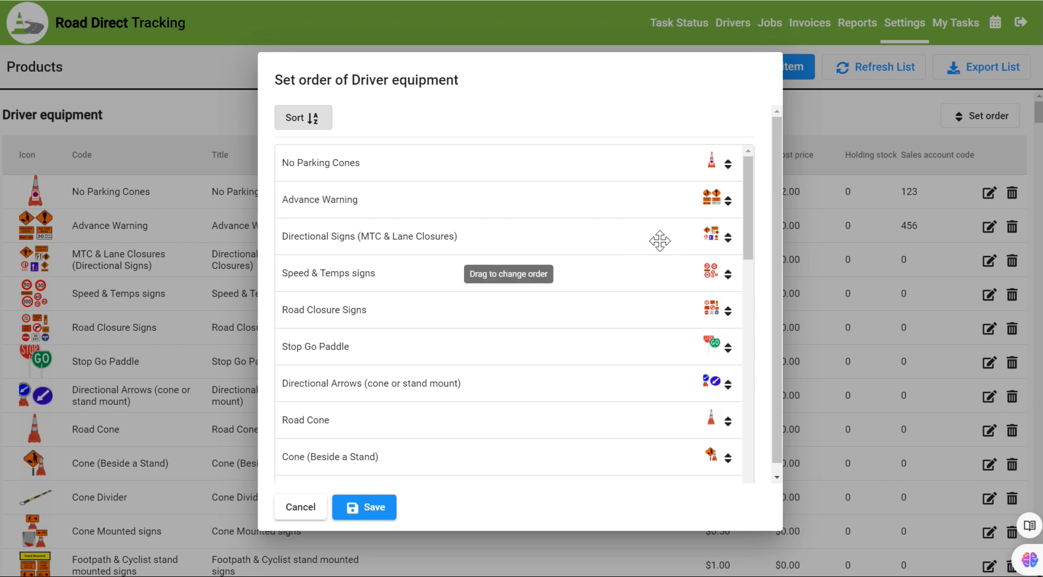
left_click(307, 511)
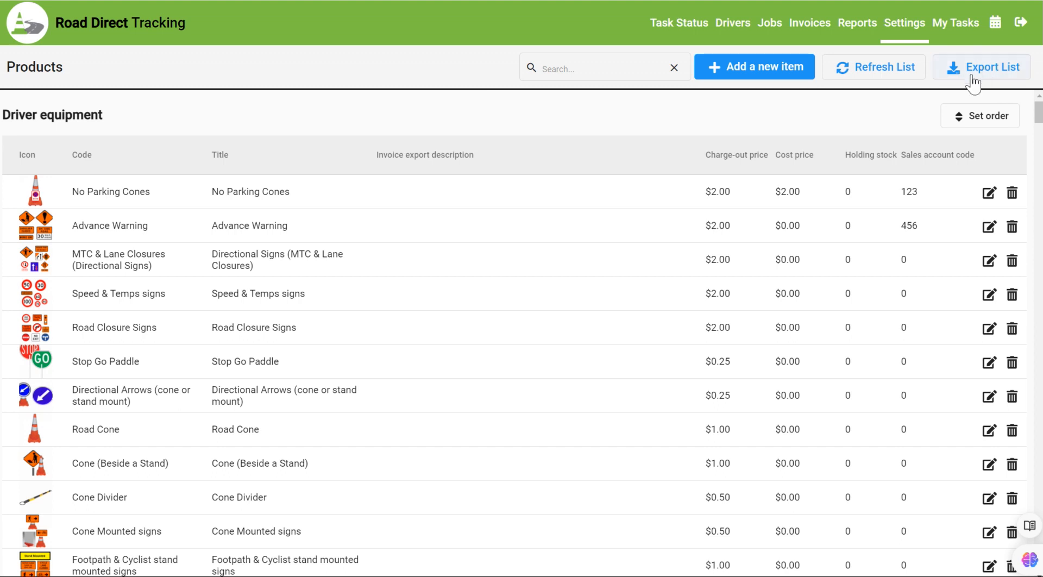
Refresh the product list, search it for "no p" and clear the search.
left_click(875, 70)
left_click(560, 69)
type("no p")
key("BackSpace")
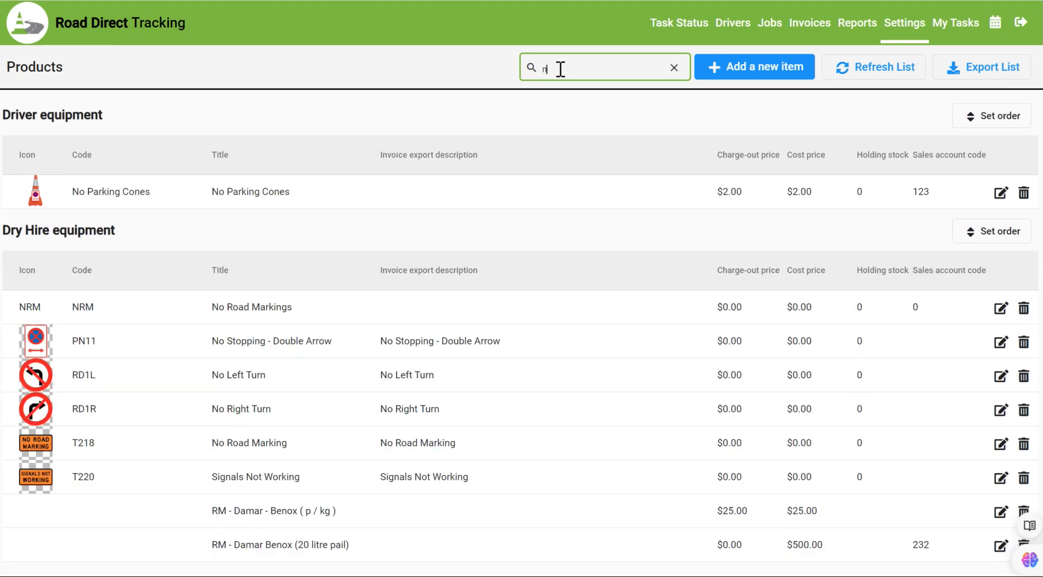
key("BackSpace")
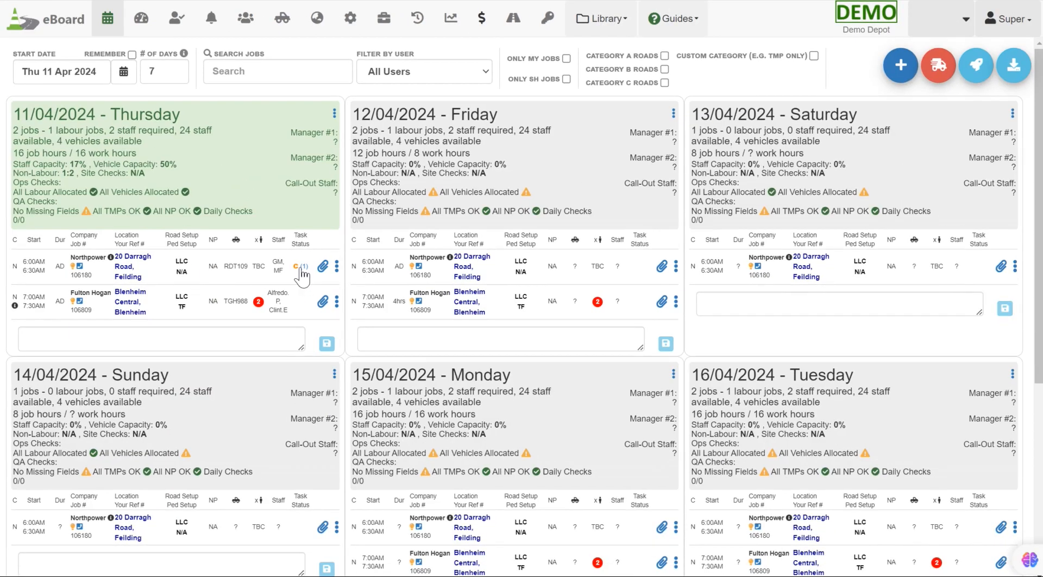
View the task status and onsite equipment of the Northpower job on 11/04/2024 in the eBoard calendar.
mouse_move(171, 415)
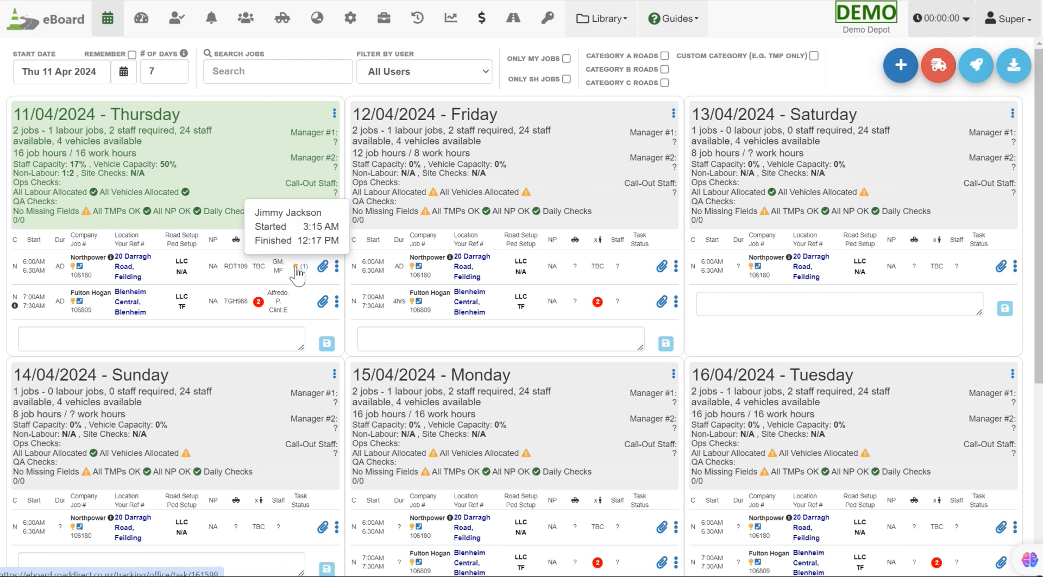
left_click(337, 267)
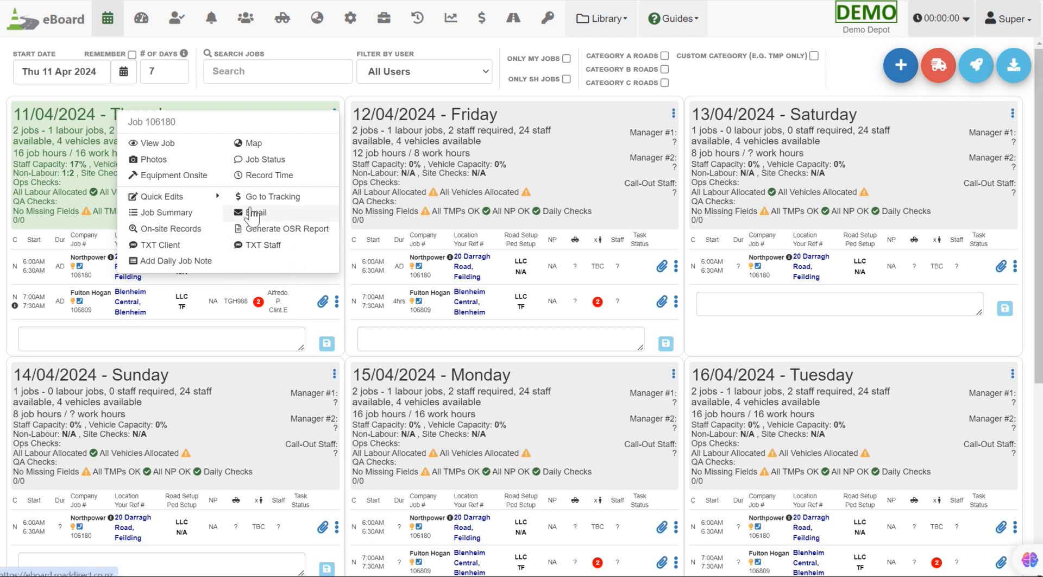
left_click(192, 175)
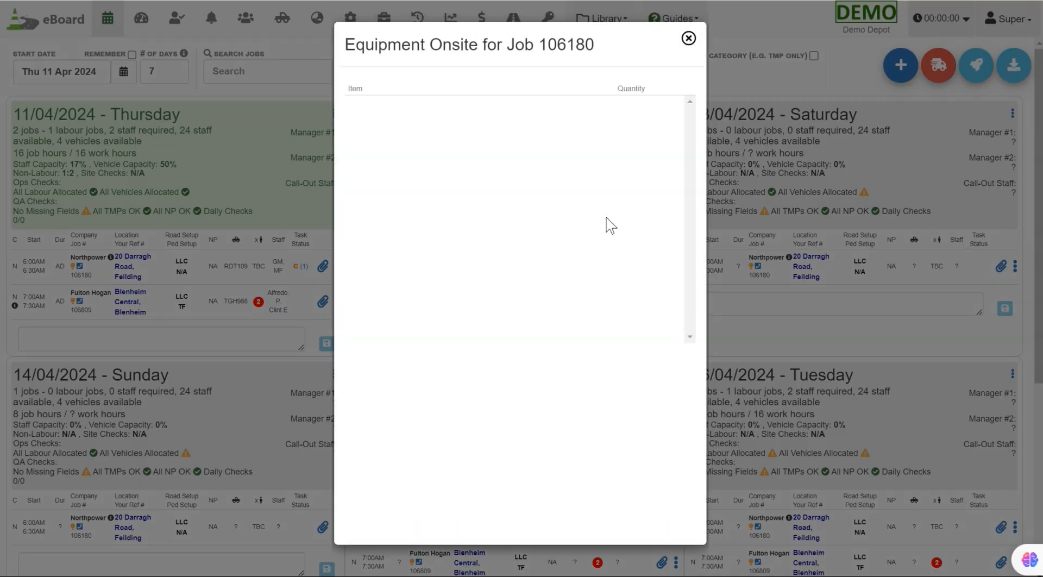
left_click(687, 39)
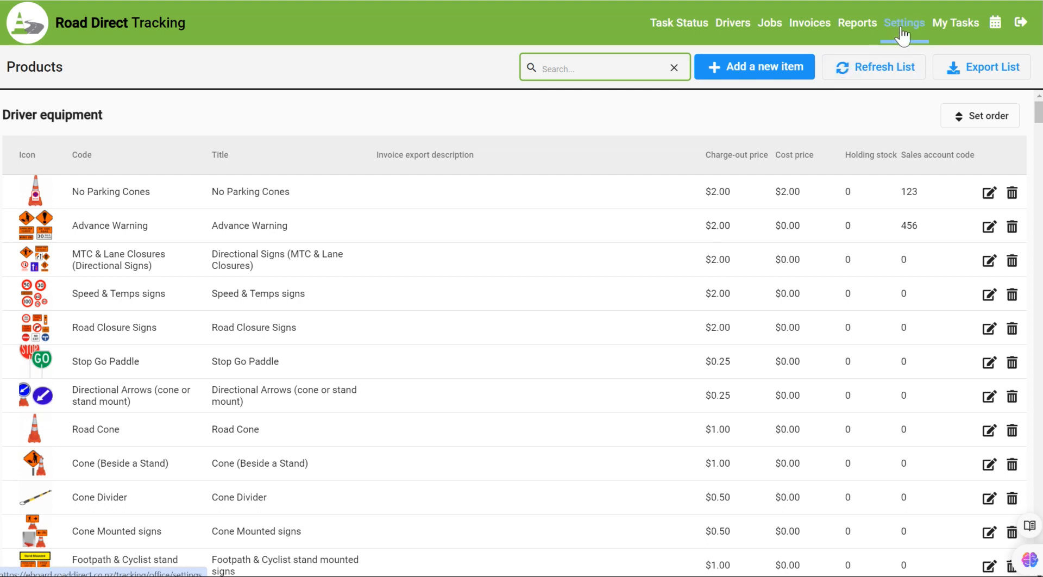
Review the driver availability setting of the No Parking Cones product in Tracking and close it without saving.
left_click_drag(1039, 112, 996, 57)
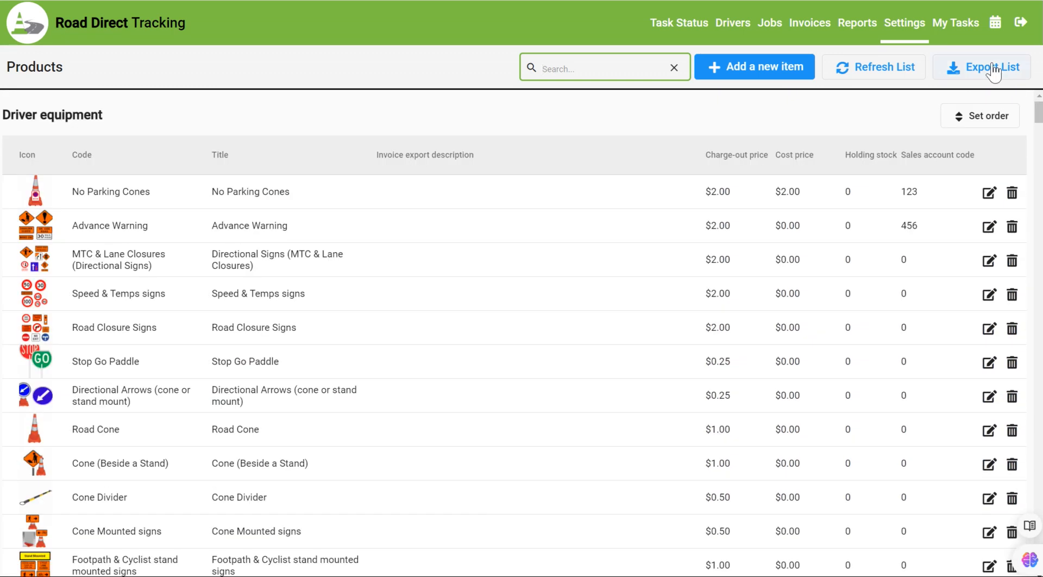
left_click(988, 191)
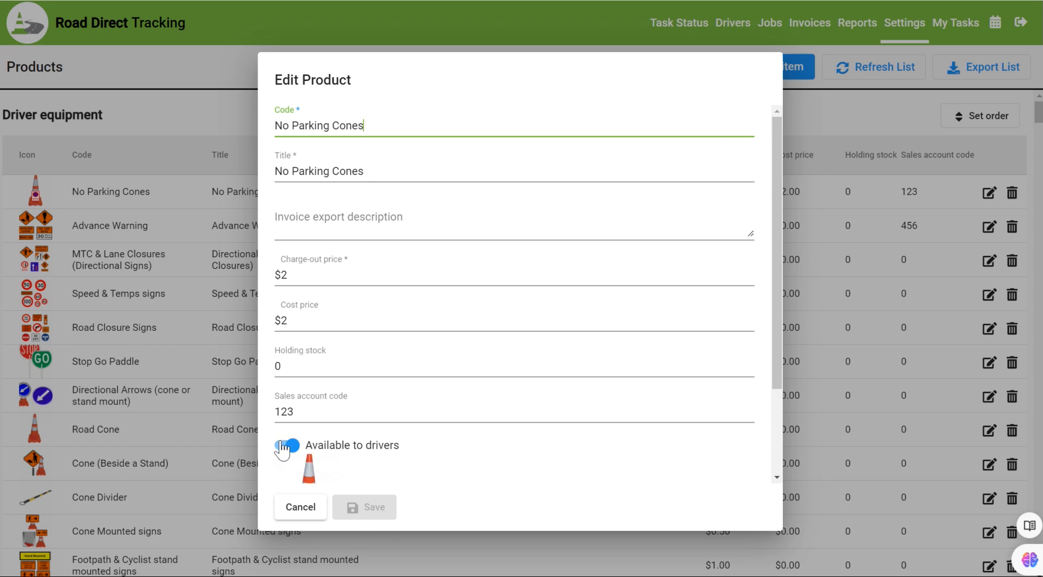
left_click(302, 508)
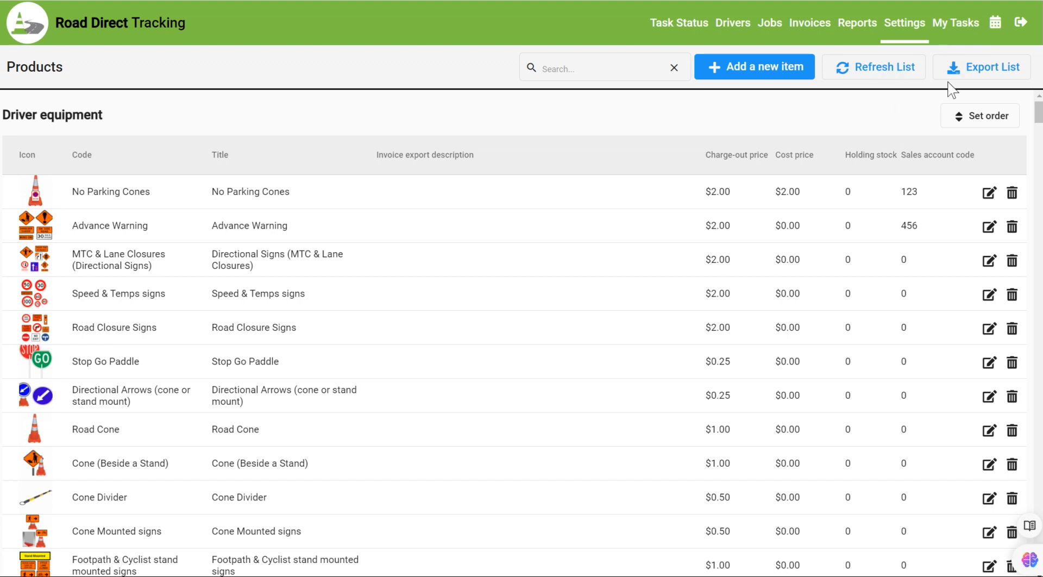
Open the Rates settings and view the details of the "1x Truck, 1x STMS" rate without saving.
left_click(907, 28)
left_click(413, 150)
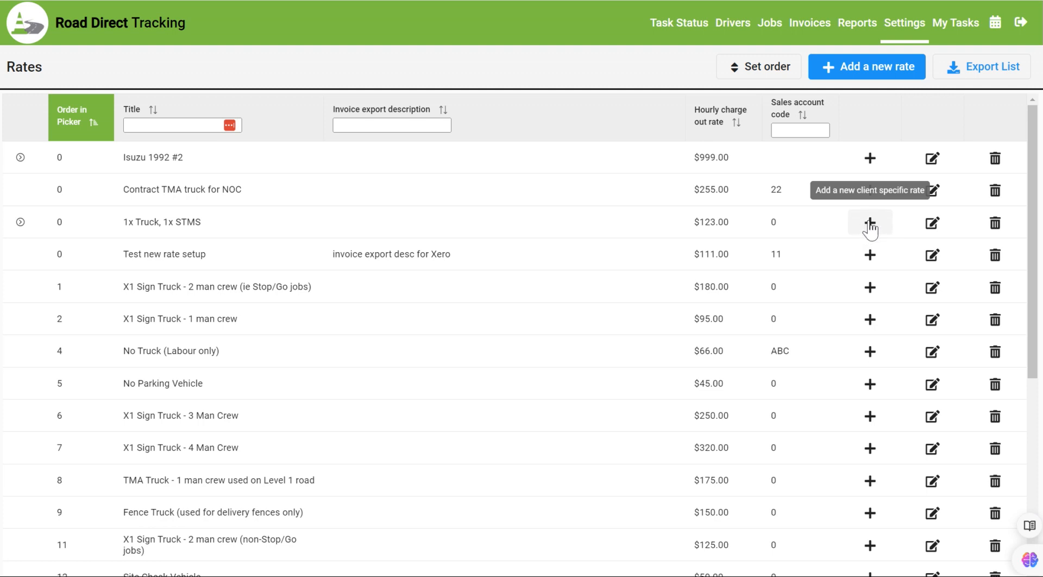
left_click(933, 224)
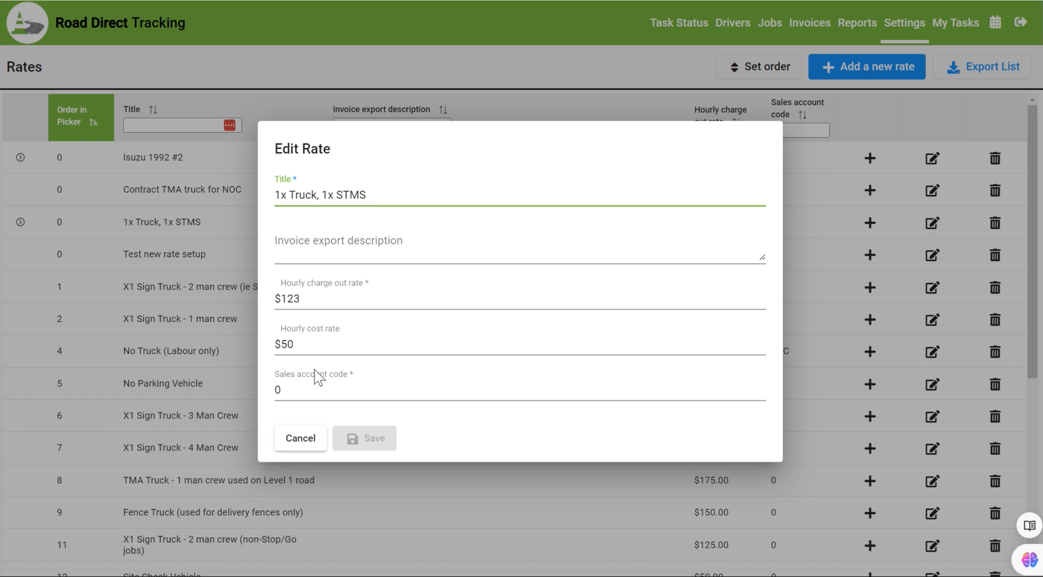
left_click(314, 439)
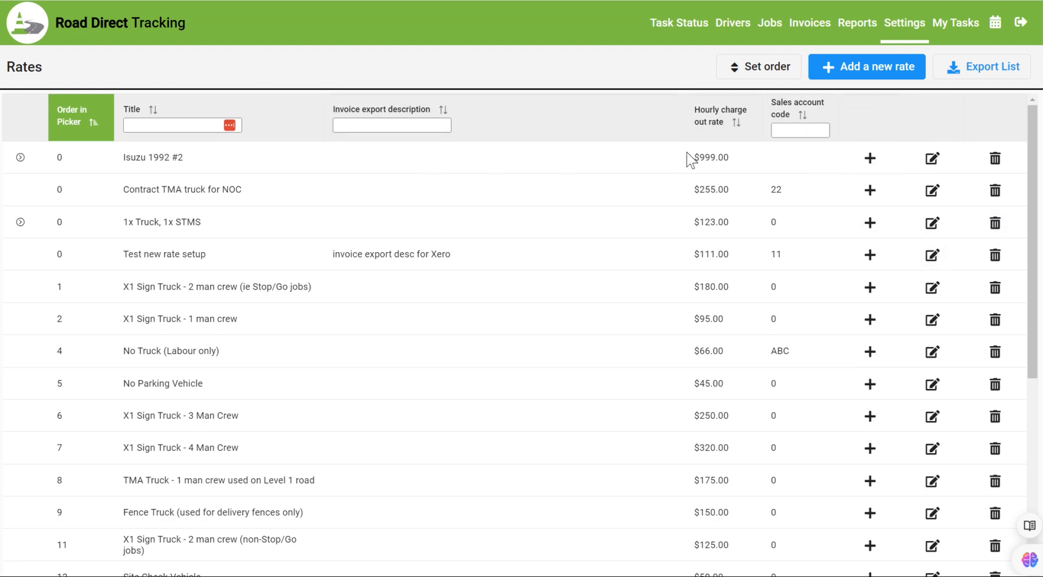
Try filtering the rates by the title "is", and reverse the picker-order sorting before restoring ascending order.
left_click(791, 131)
left_click(418, 125)
left_click(215, 124)
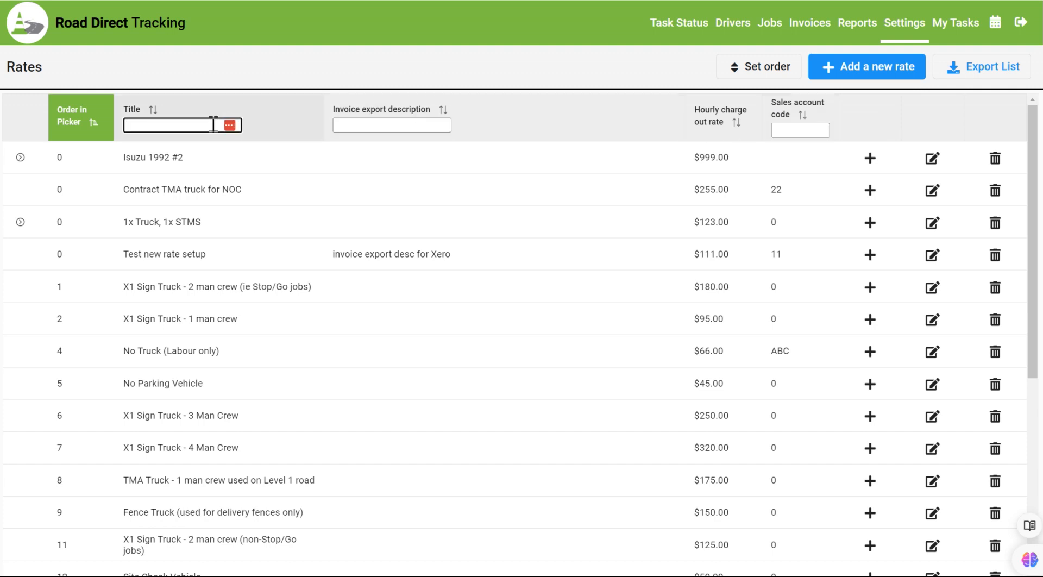
type("is")
left_click(81, 126)
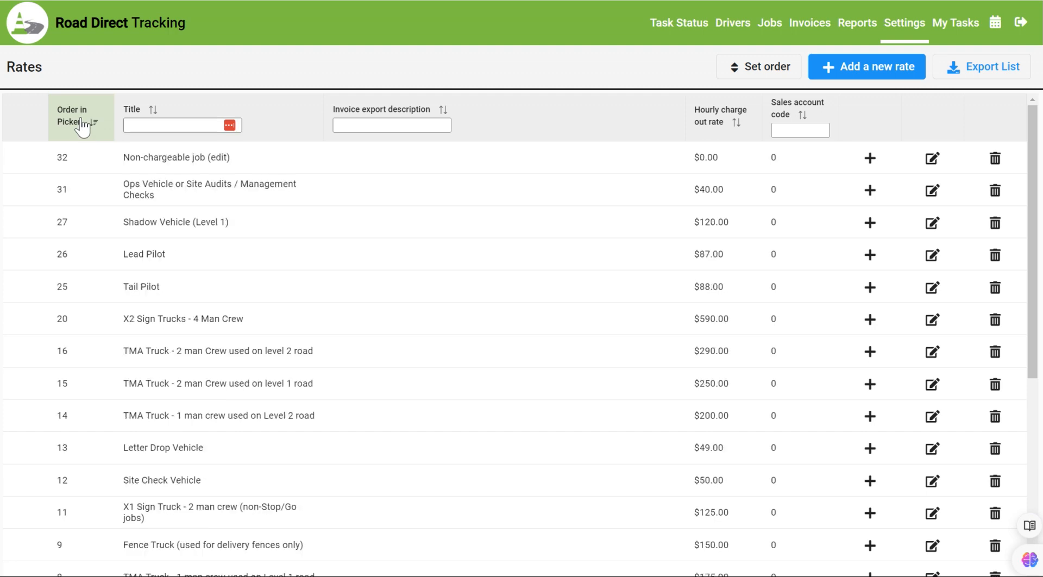
left_click(81, 126)
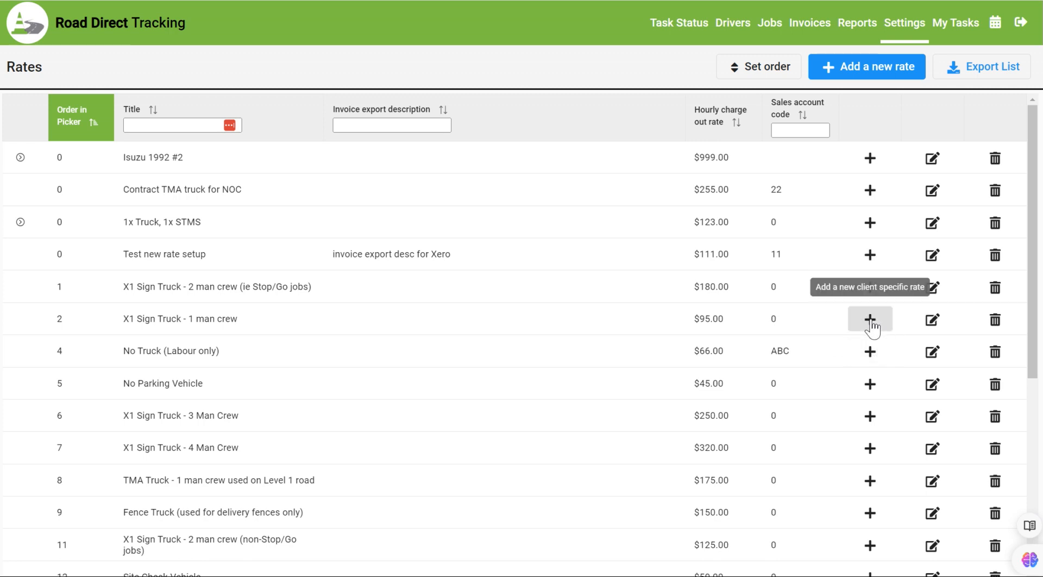
Try adding an ACME INC client rate to "X1 Sign Truck - 1 man crew", comparing the percentage and fixed options, and discard it.
left_click(870, 321)
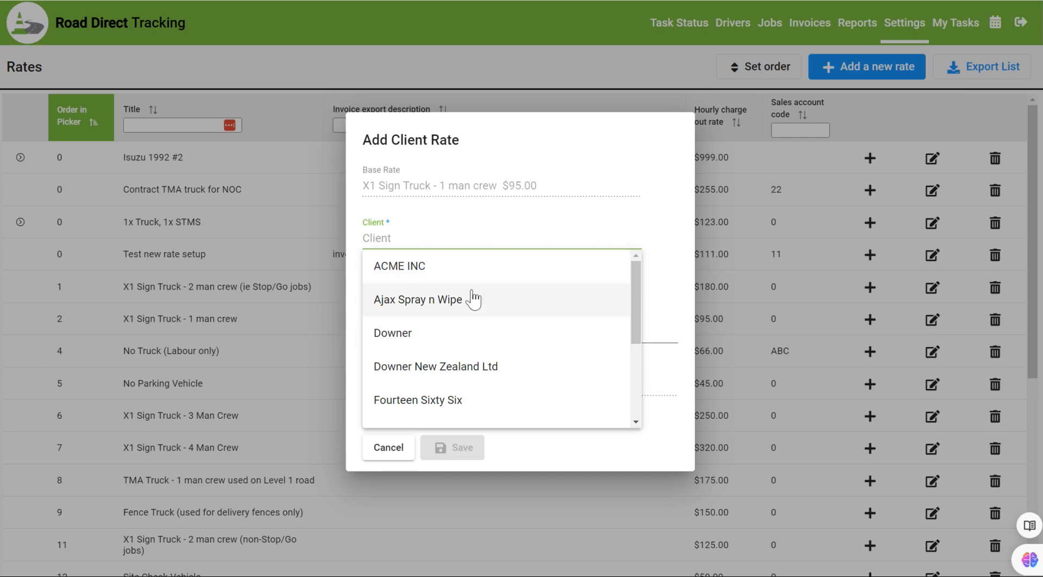
left_click(442, 274)
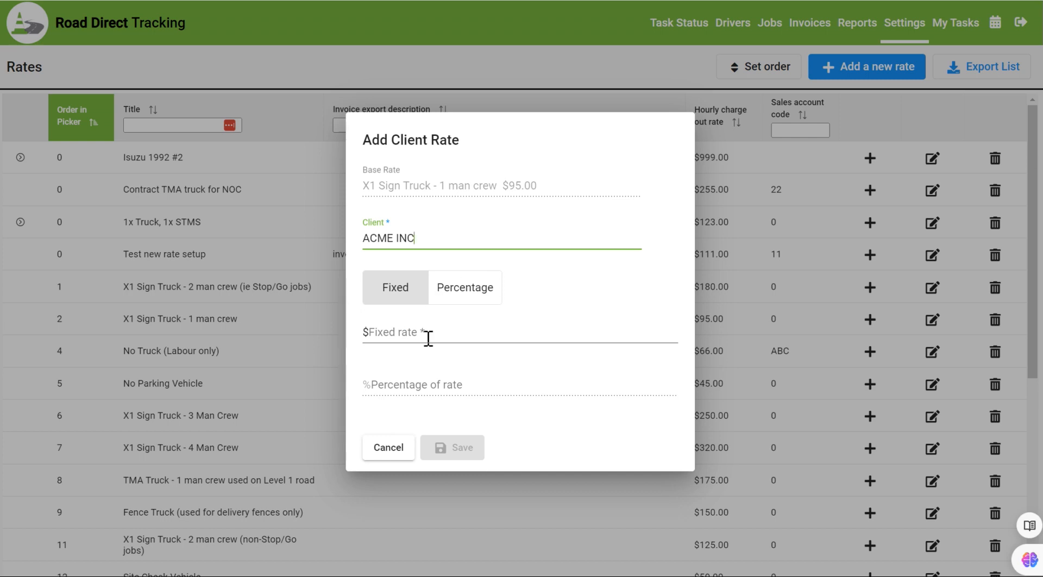
left_click(481, 297)
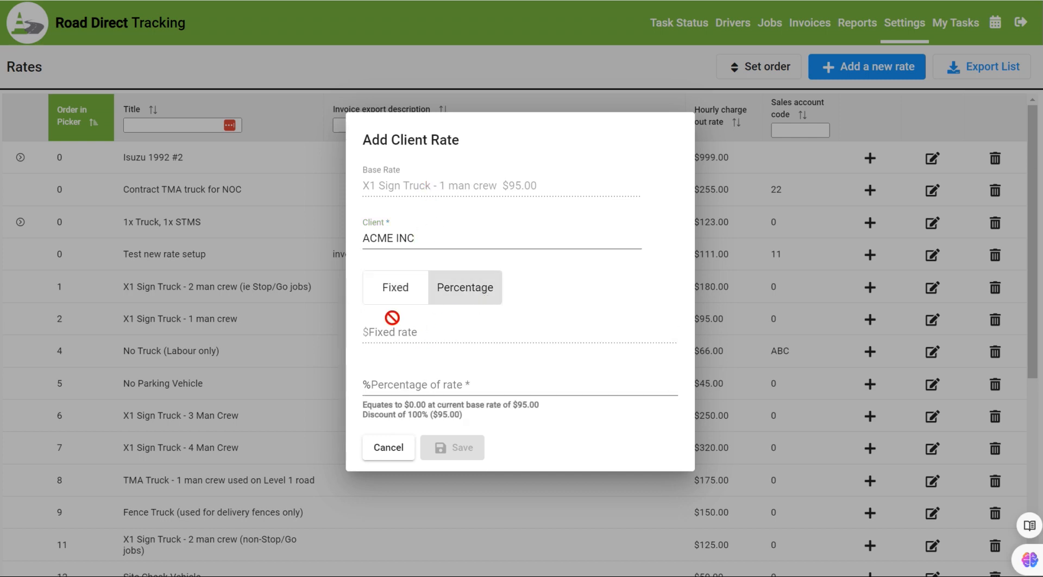
left_click(405, 296)
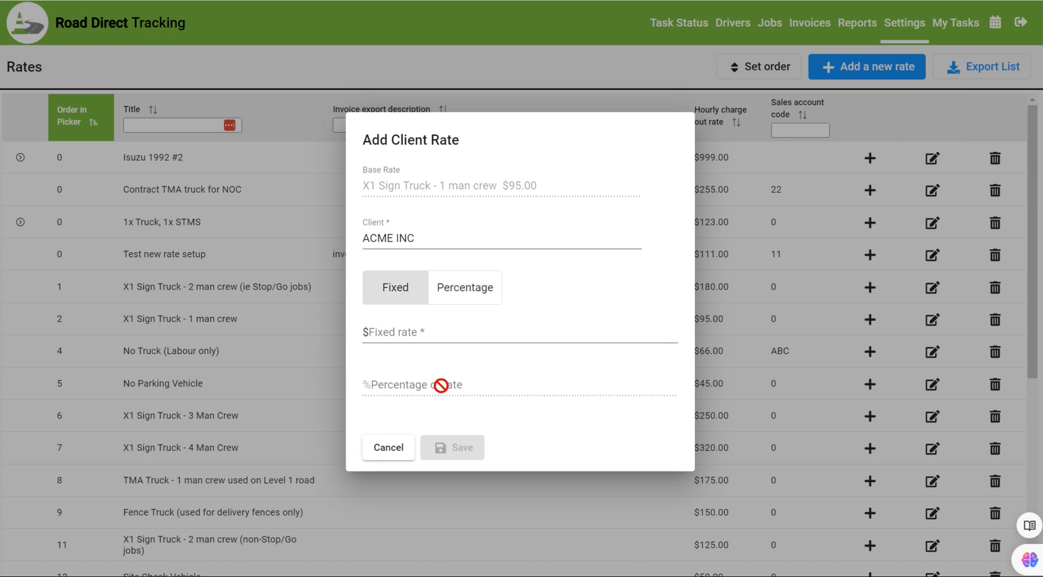
left_click(395, 449)
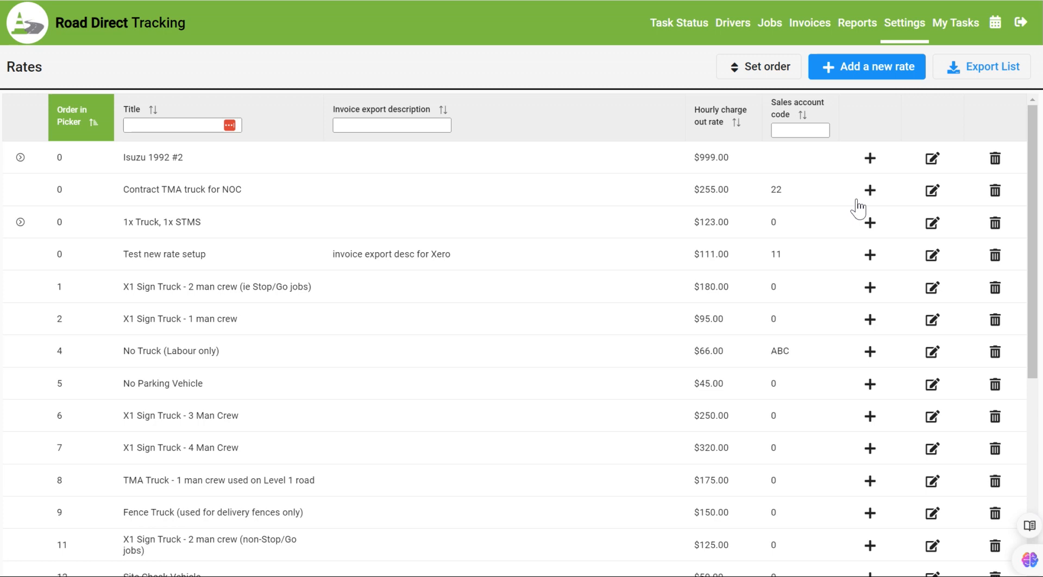
Open the Client Rates settings and fill in a new Ajax Spray n Wipe rate based on "X1 Sign Truck - 1 man crew", fixed at $80.
left_click(905, 28)
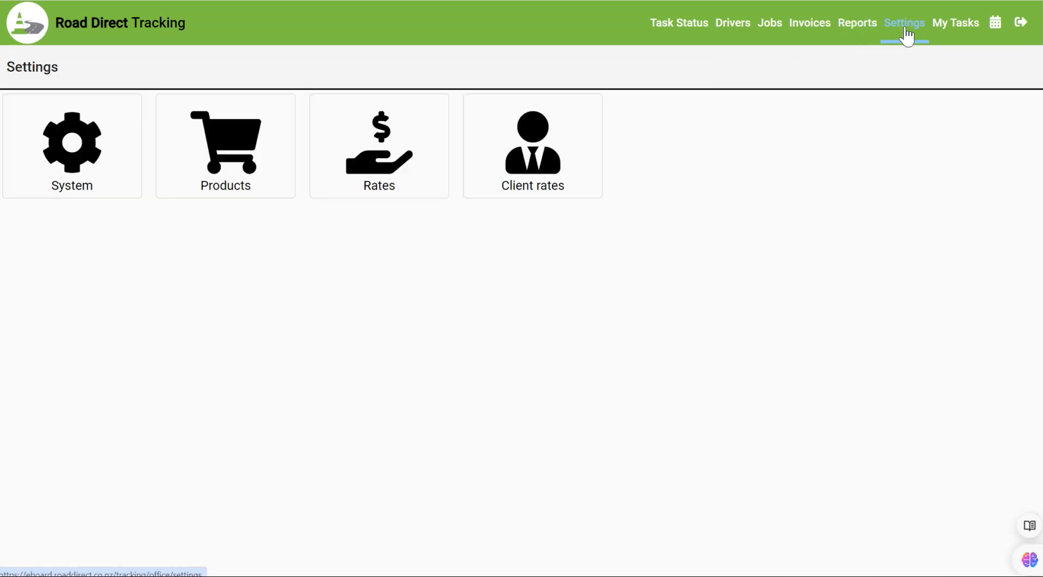
left_click(579, 165)
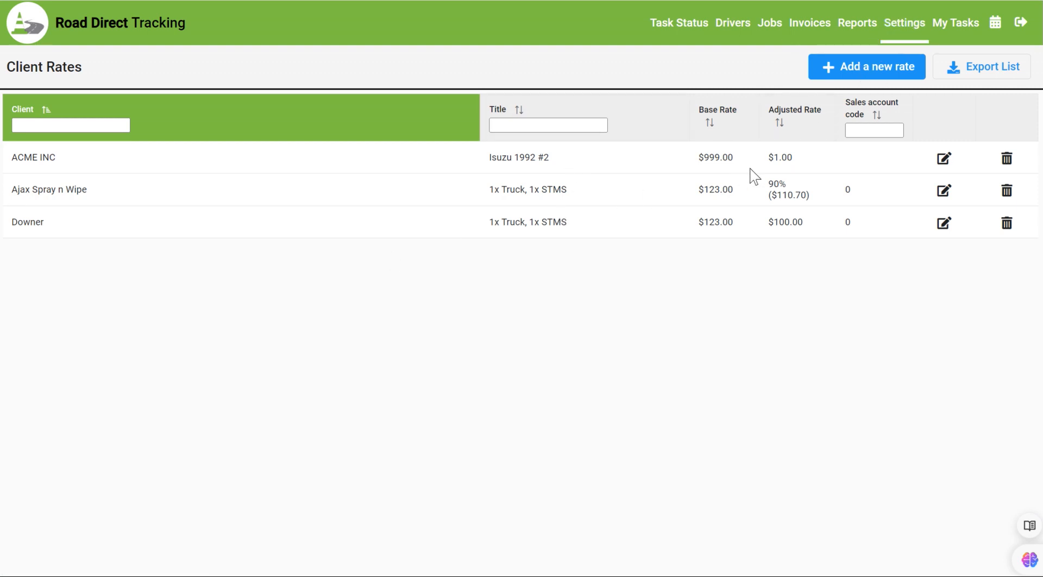
left_click(866, 76)
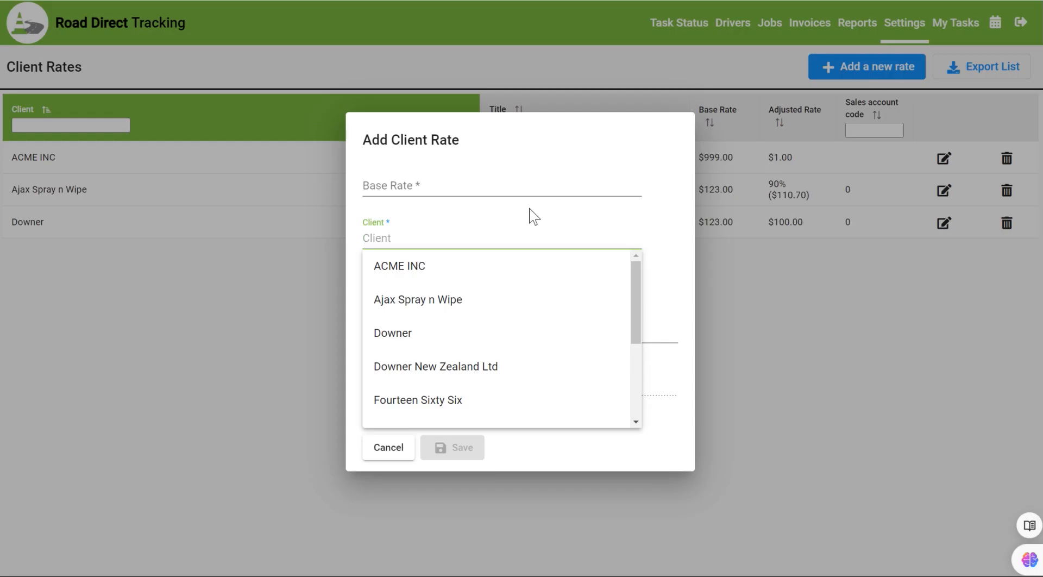
left_click(443, 302)
left_click(432, 185)
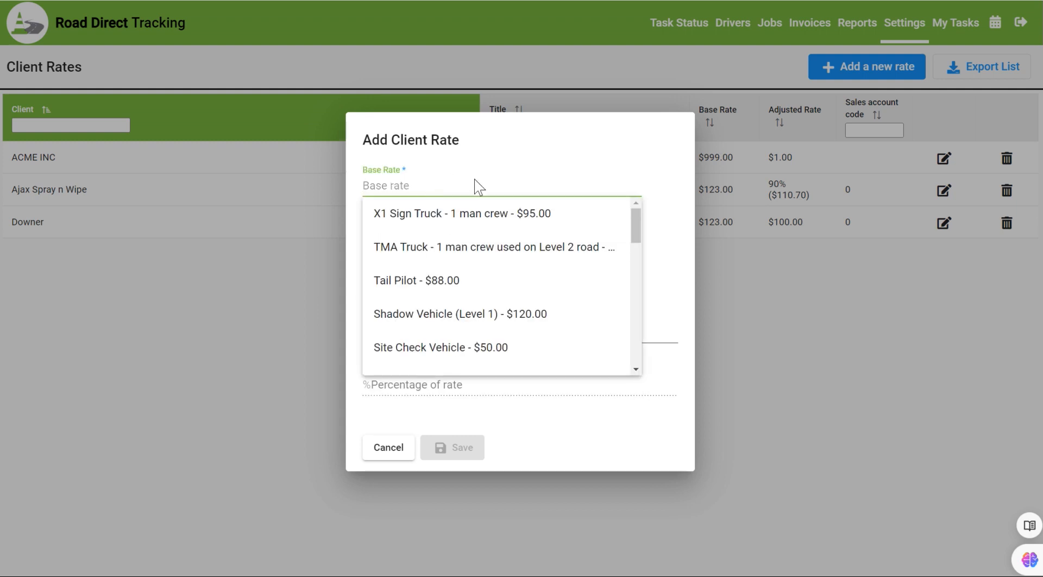
left_click(464, 217)
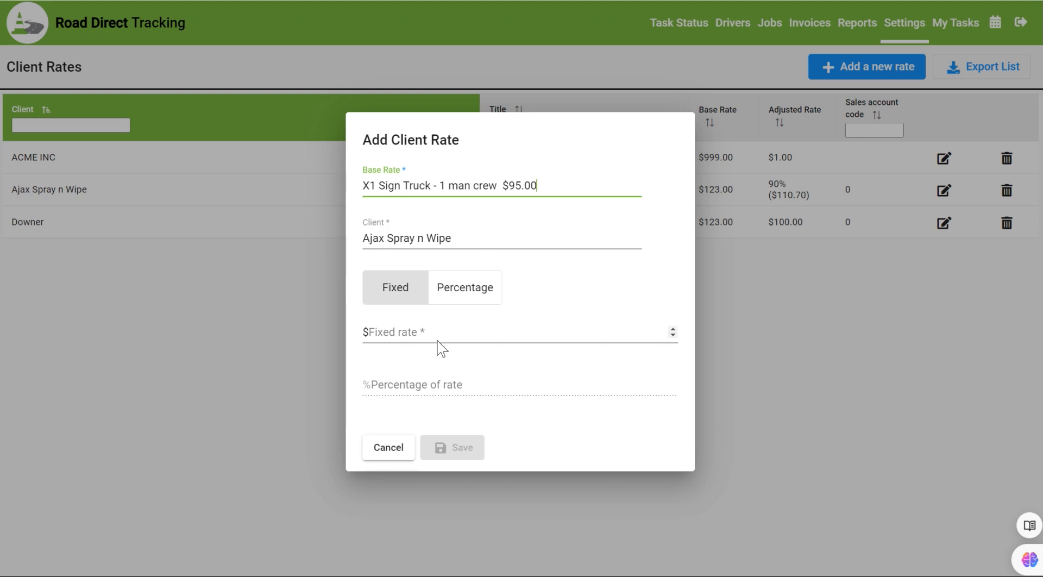
left_click(409, 336)
type("80")
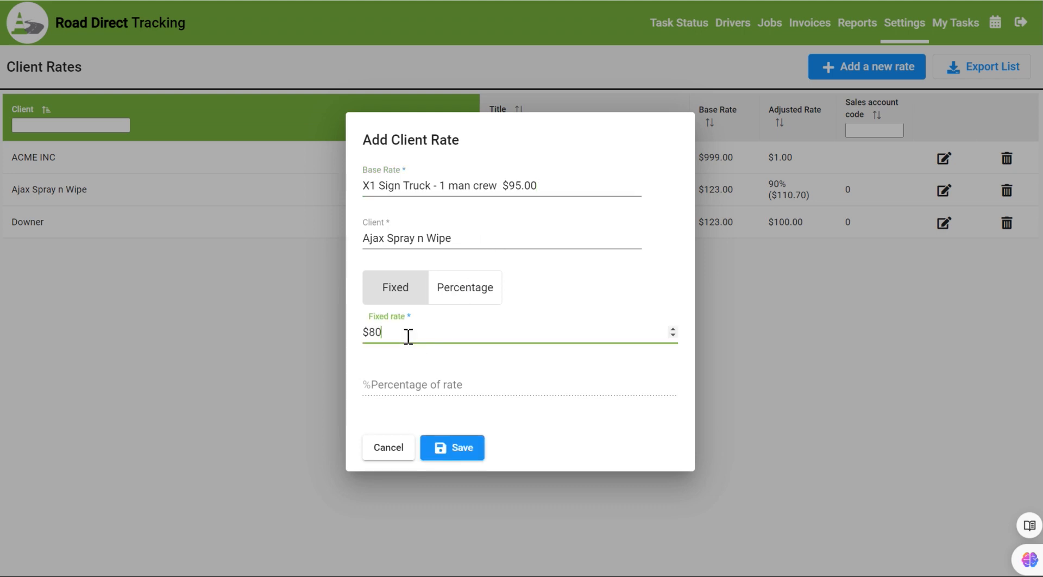
Clear the fixed rate, switch the new client rate to a percentage, and cancel it without saving.
left_click(462, 386)
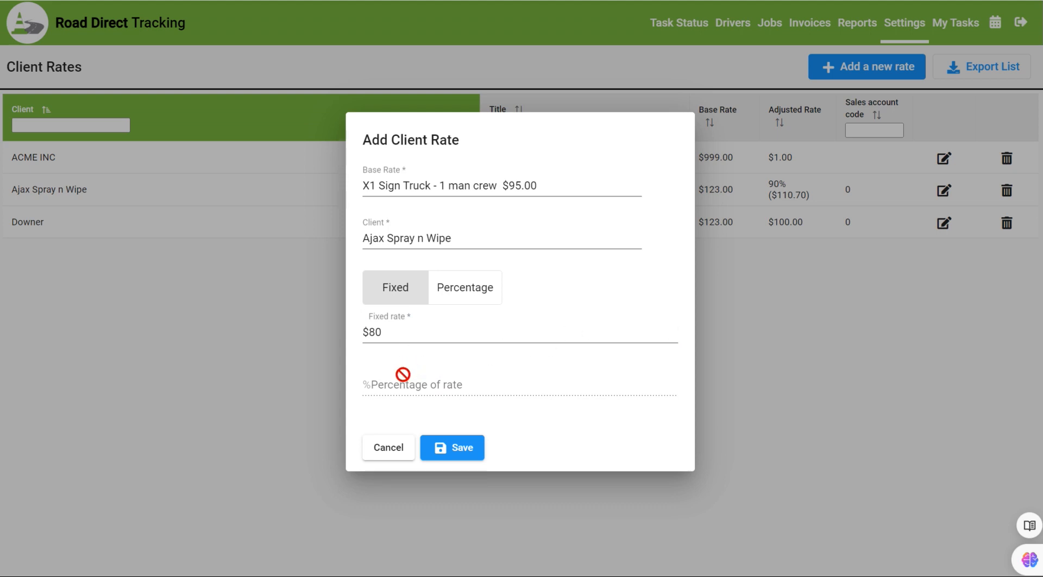
left_click(407, 326)
key("BackSpace")
key("BackSpace")
left_click(387, 380)
left_click(471, 296)
left_click(413, 383)
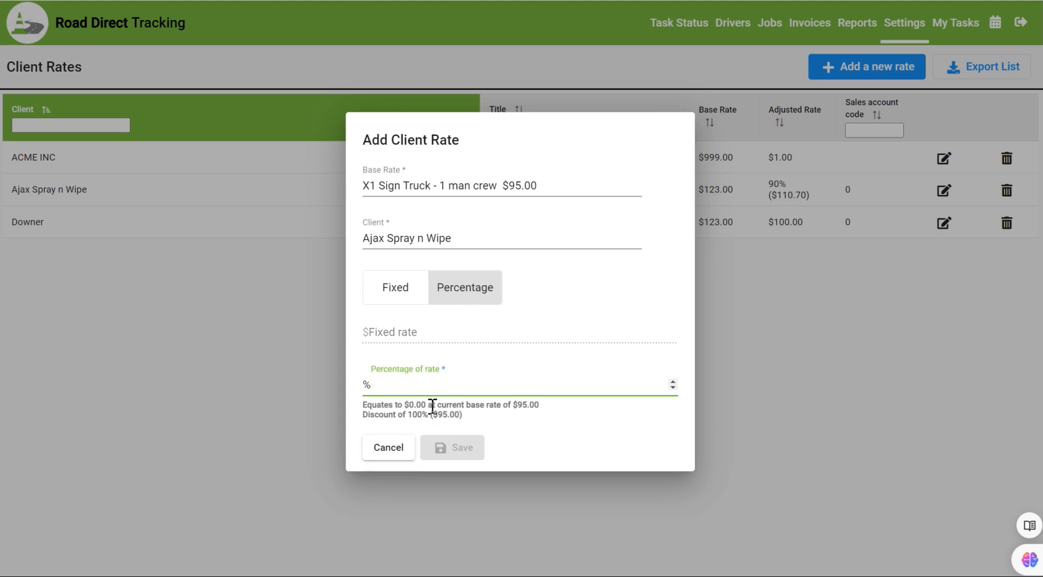
left_click(404, 458)
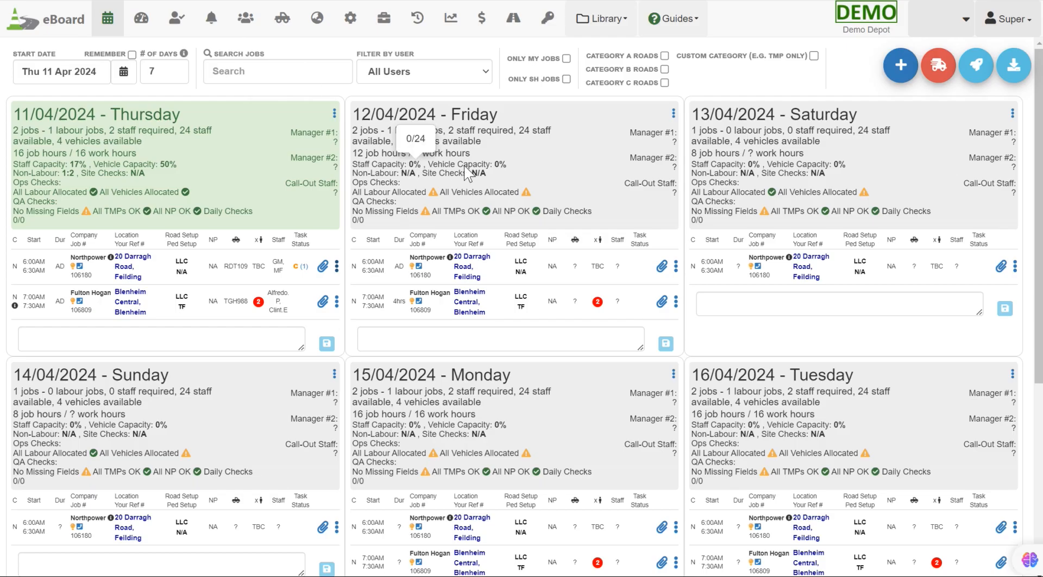
From the eBoard calendar, record time for the Northpower job on 11/04/2024 by creating an "X1 Sign Truck - 1 man crew" task with the note "Hahav".
left_click(337, 268)
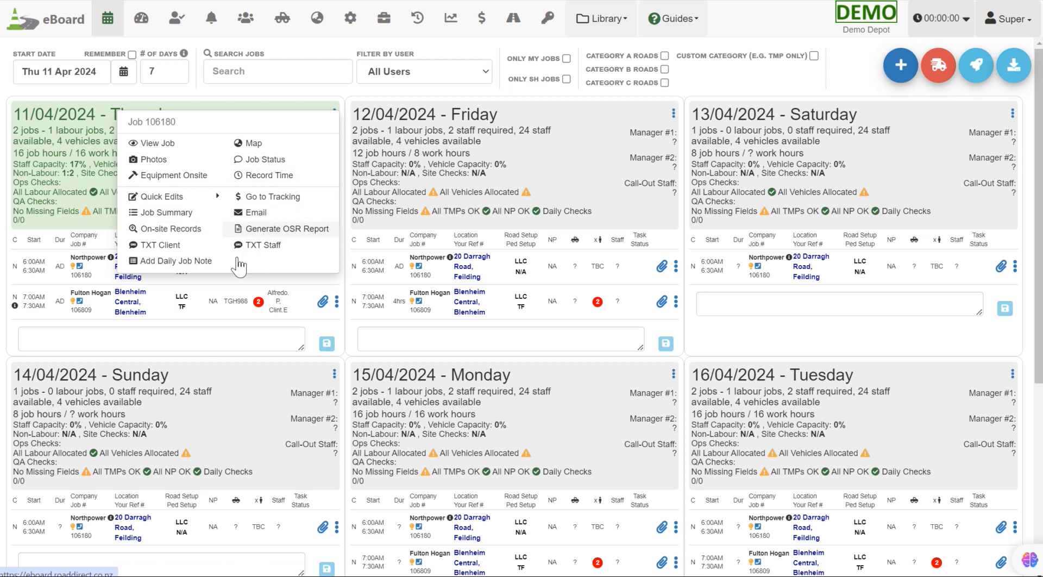
left_click(277, 175)
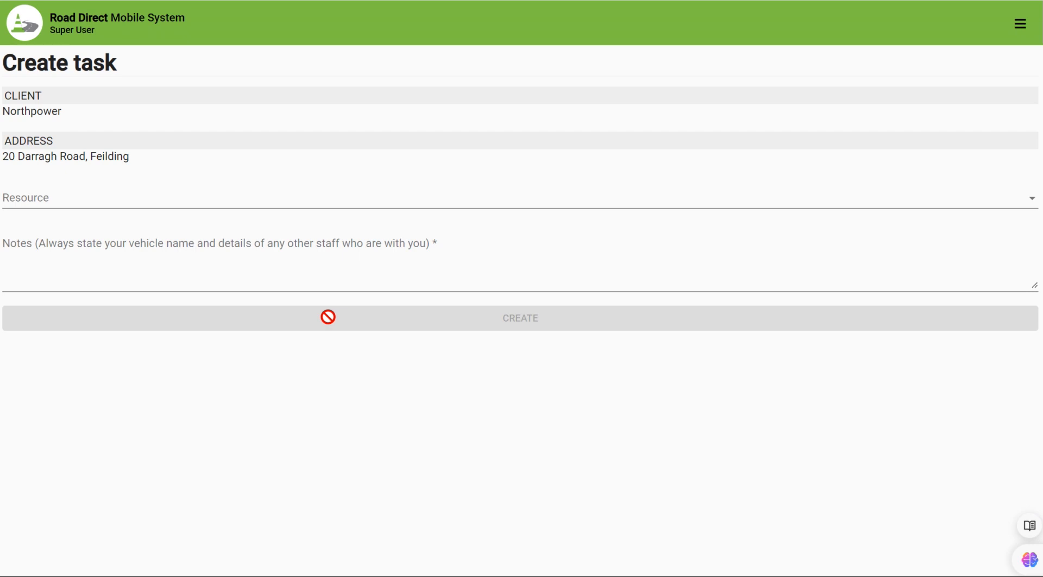
left_click(353, 201)
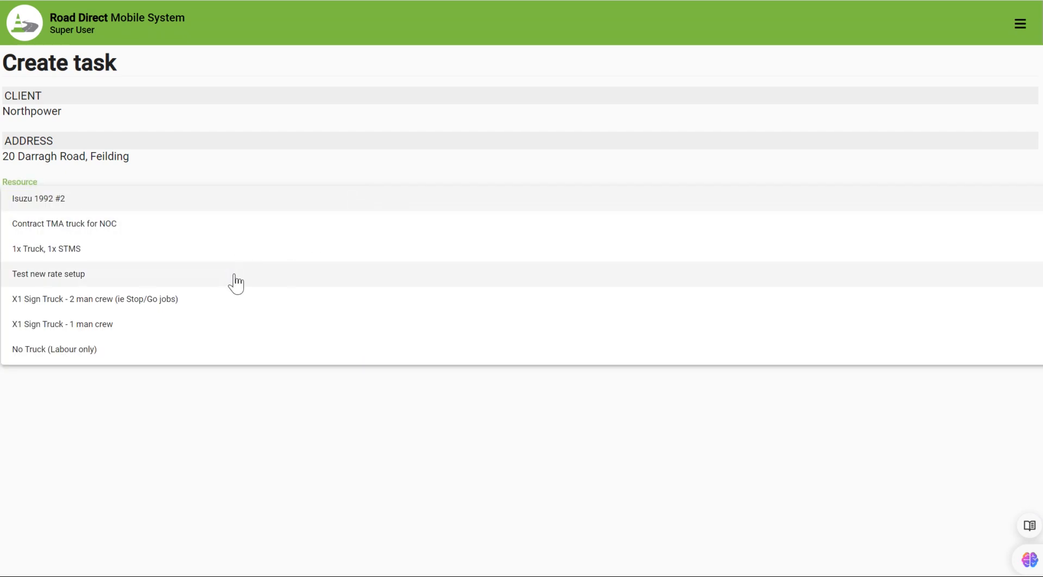
left_click(168, 326)
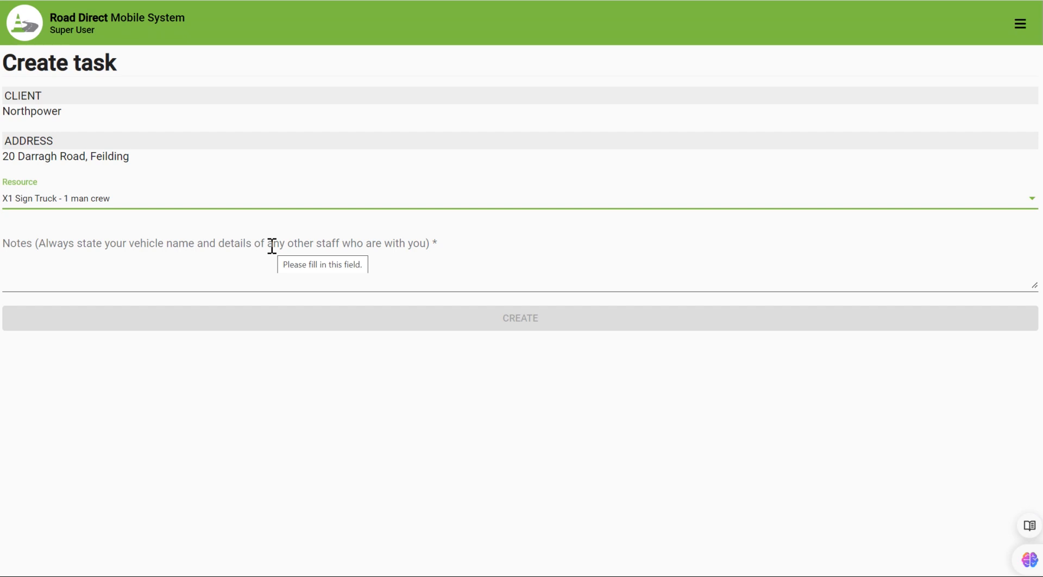
left_click(174, 249)
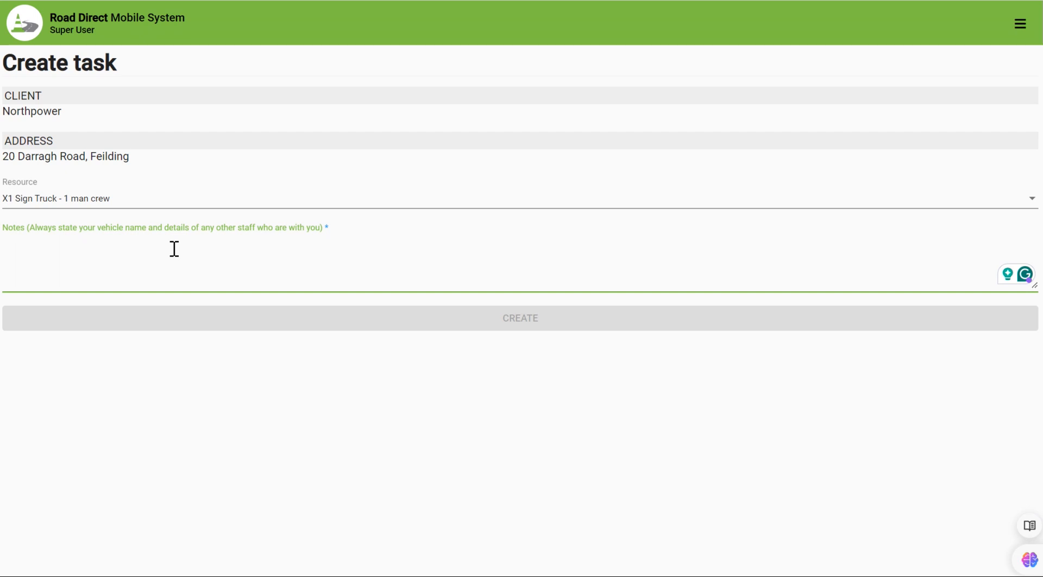
type("Hahav")
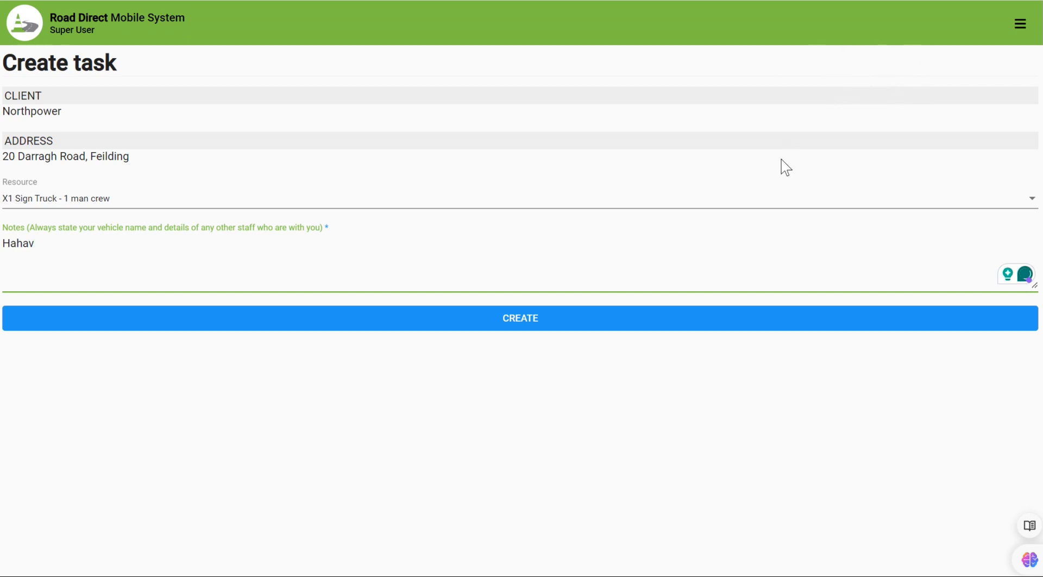
left_click(623, 324)
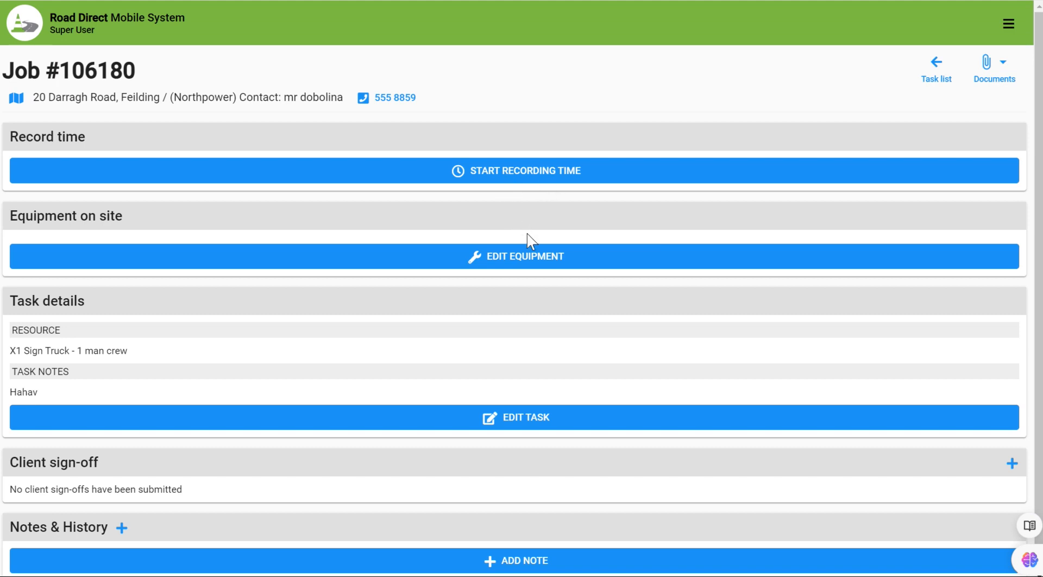
Edit the task's equipment on site and set the Directional Signs (MTC & Lane Closures) quantity to 2.
left_click(530, 264)
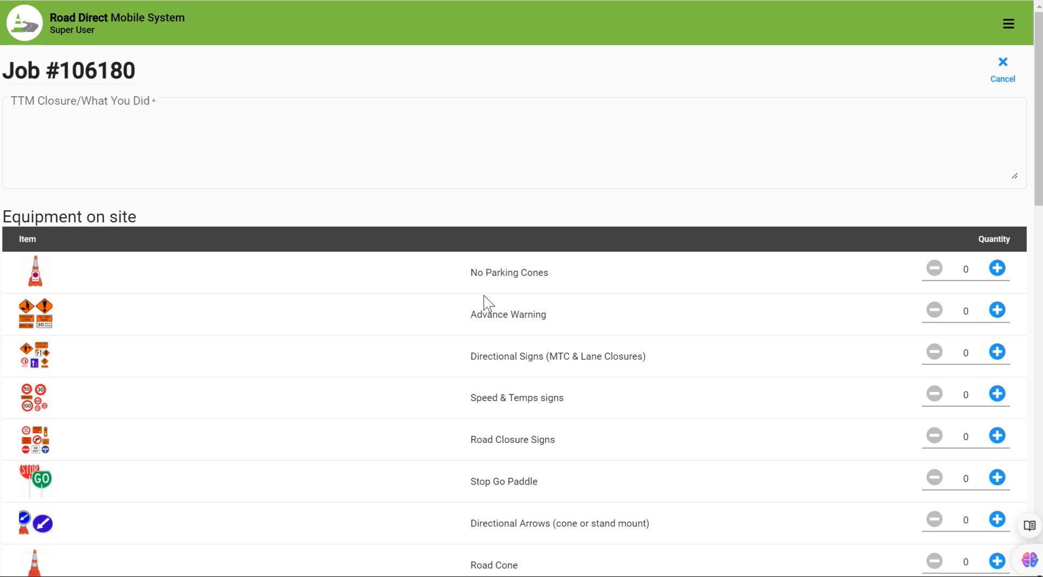
left_click_drag(1038, 127, 1040, 162)
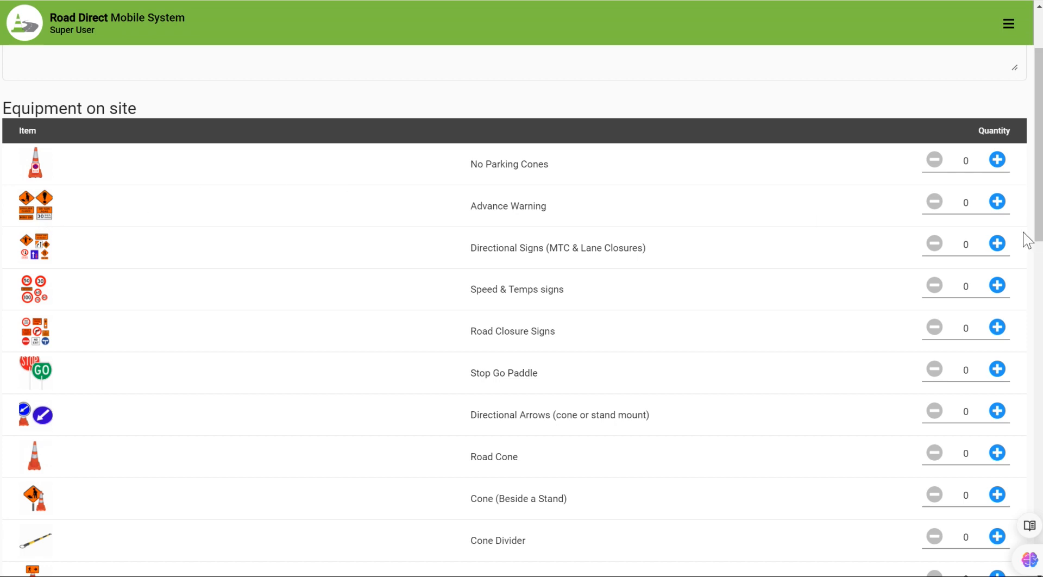
left_click(999, 246)
left_click(999, 245)
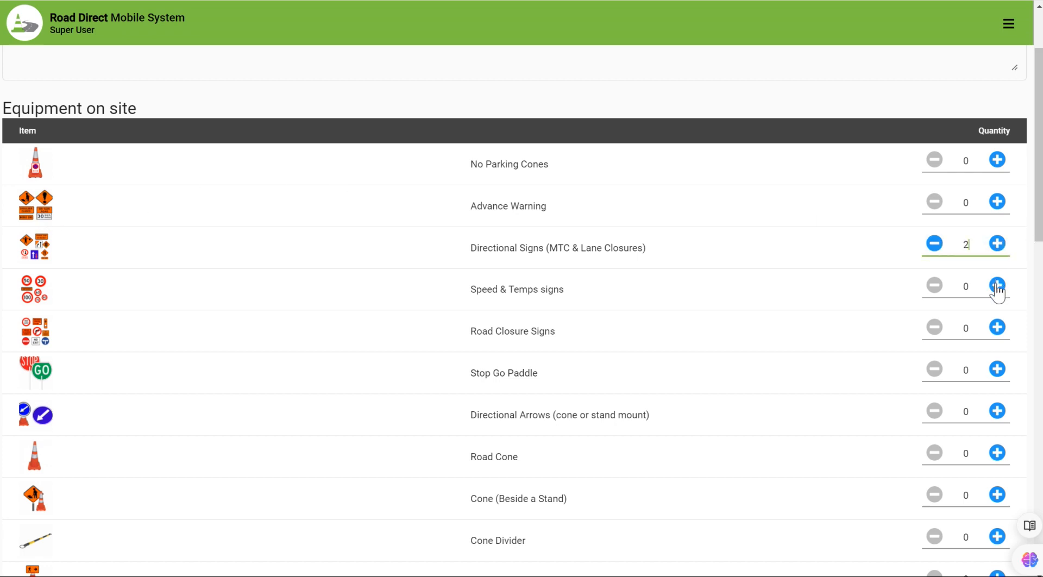
Show the dry hire equipment below the onsite equipment list, hide it again, and return to the start of the form.
left_click_drag(1038, 226, 1027, 541)
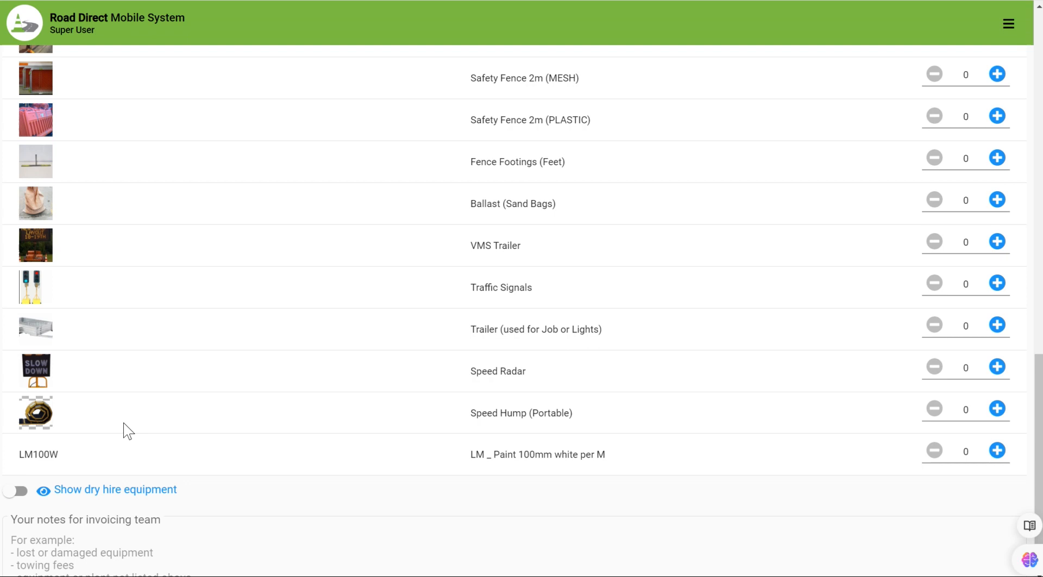
left_click(26, 492)
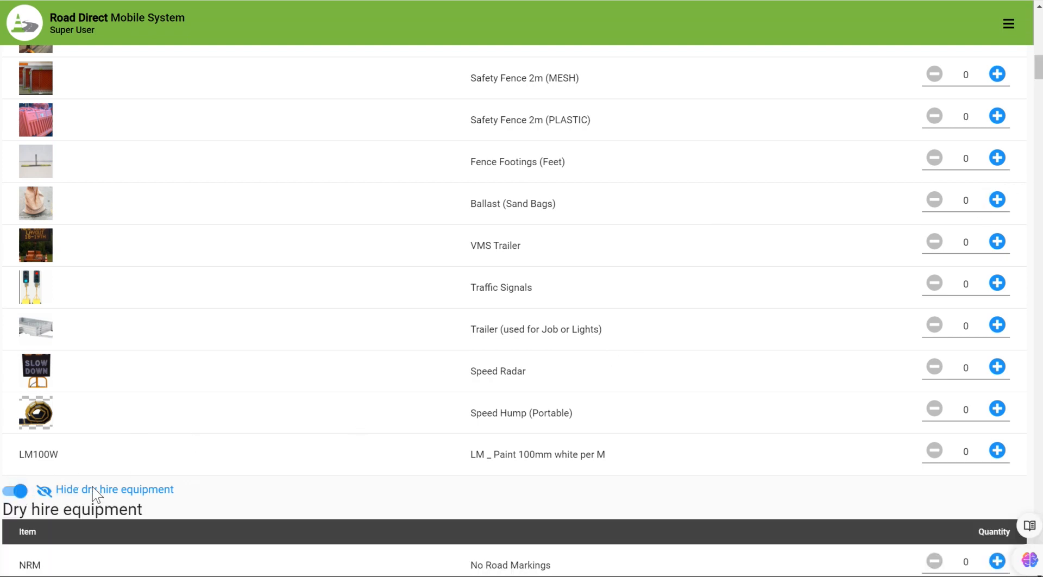
left_click(19, 493)
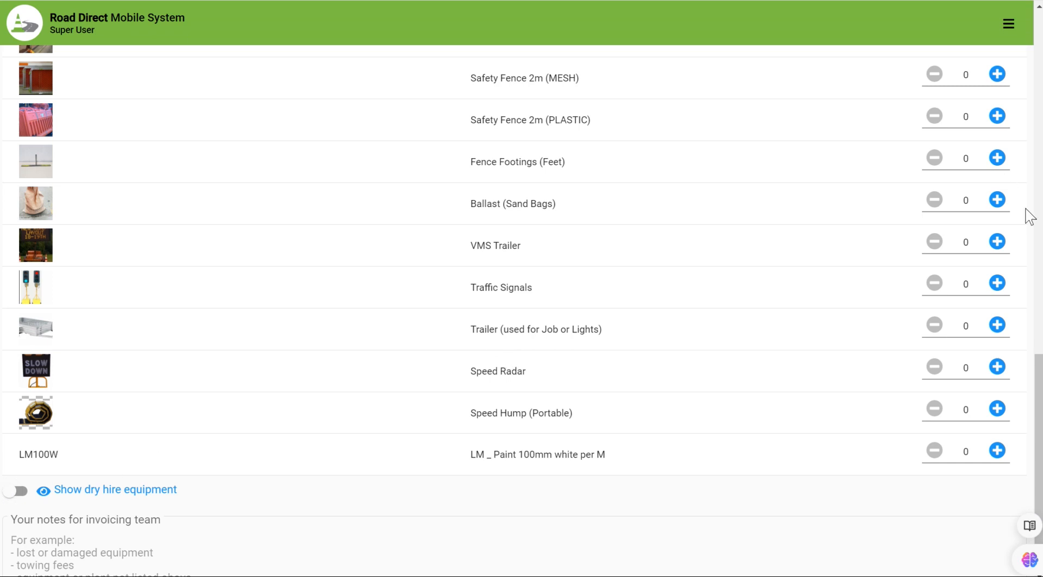
left_click_drag(1039, 446, 1039, 98)
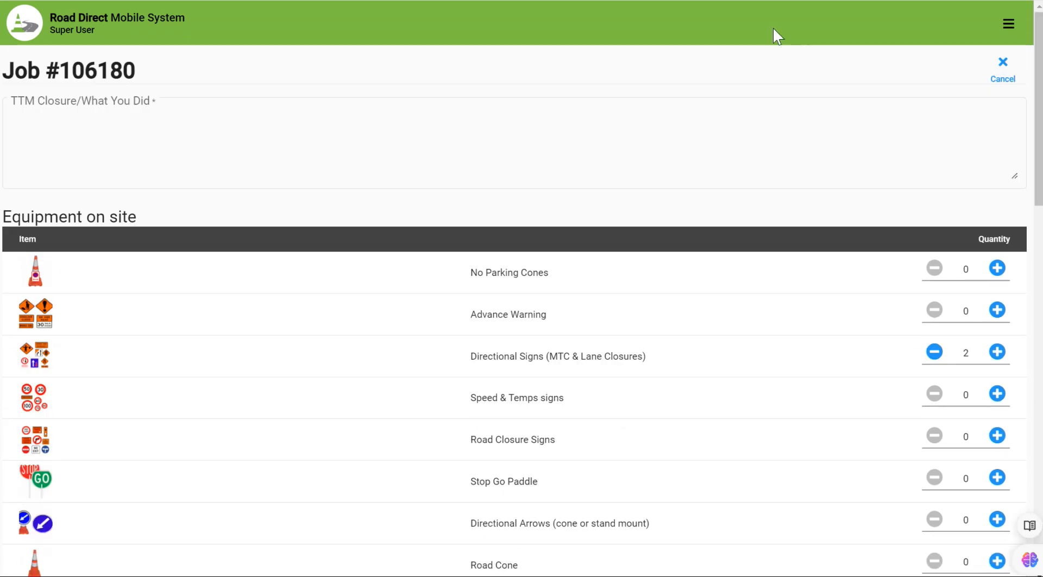
Leave the equipment form unsaved, switch to the office system, and open the Rates settings.
left_click(1009, 24)
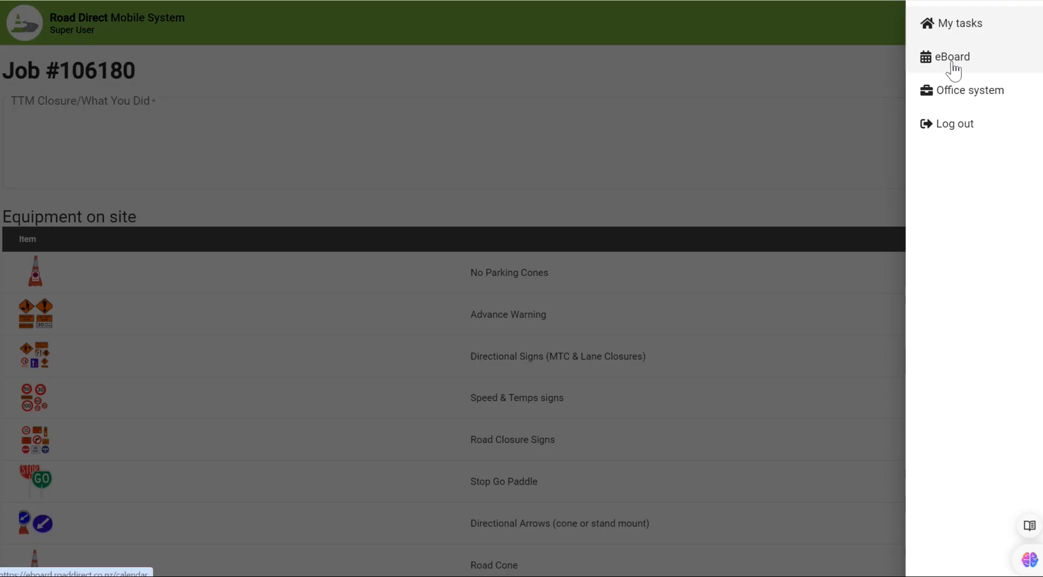
left_click(952, 94)
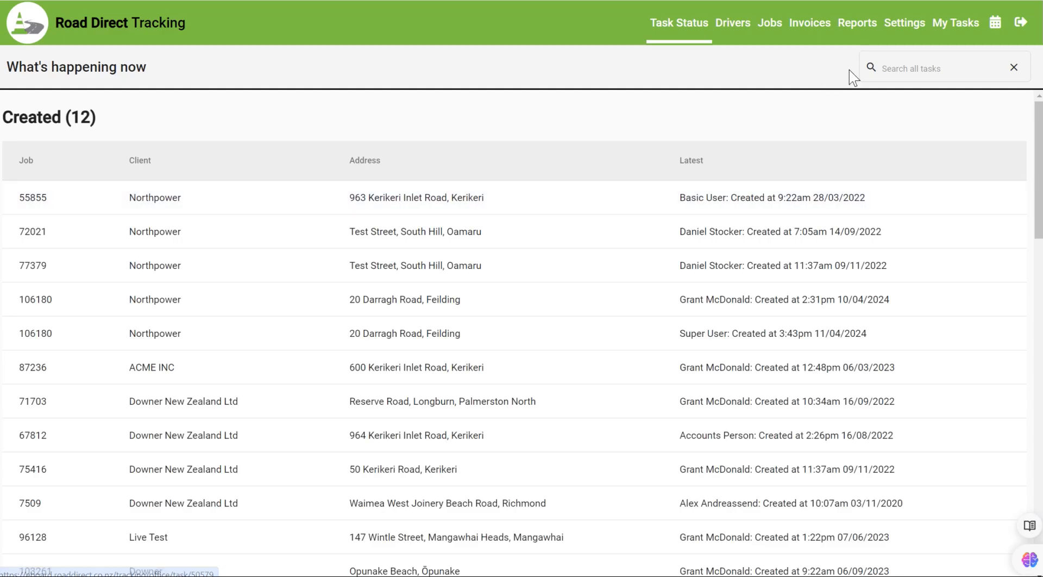
left_click(904, 24)
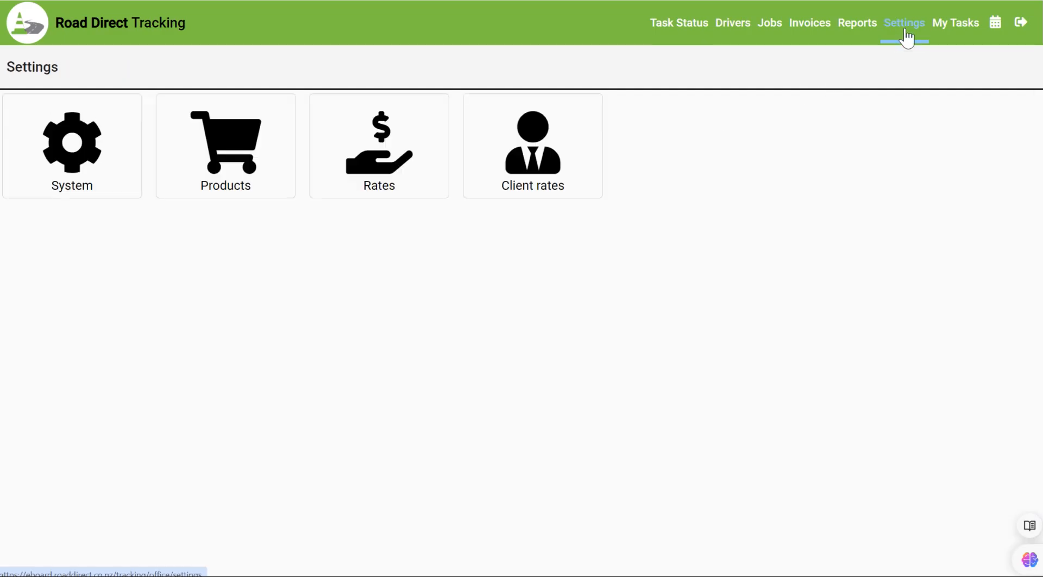
left_click(391, 185)
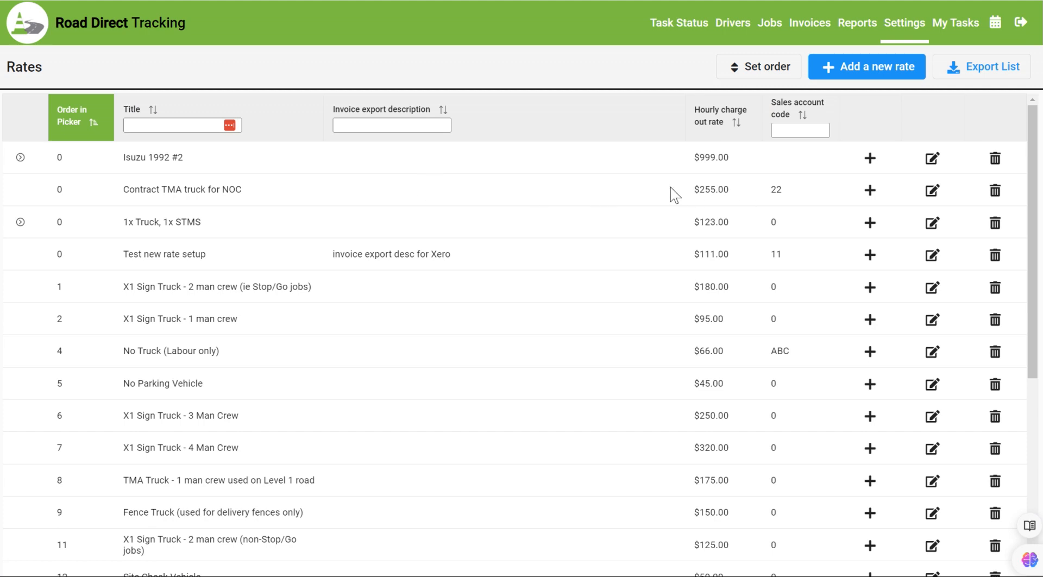
Open the Products settings and view the ordering of the driver equipment without saving.
left_click(901, 31)
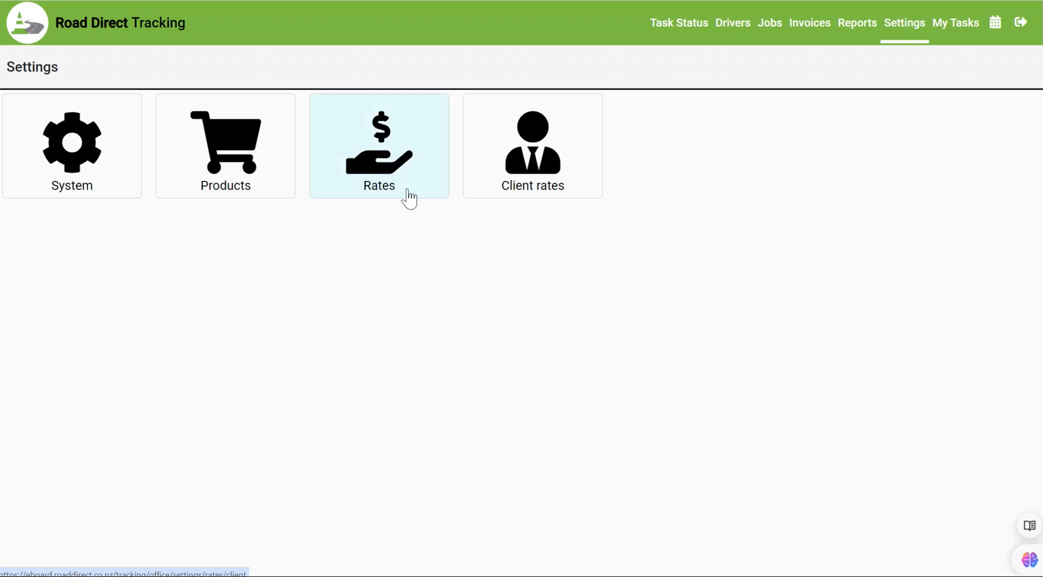
left_click(233, 194)
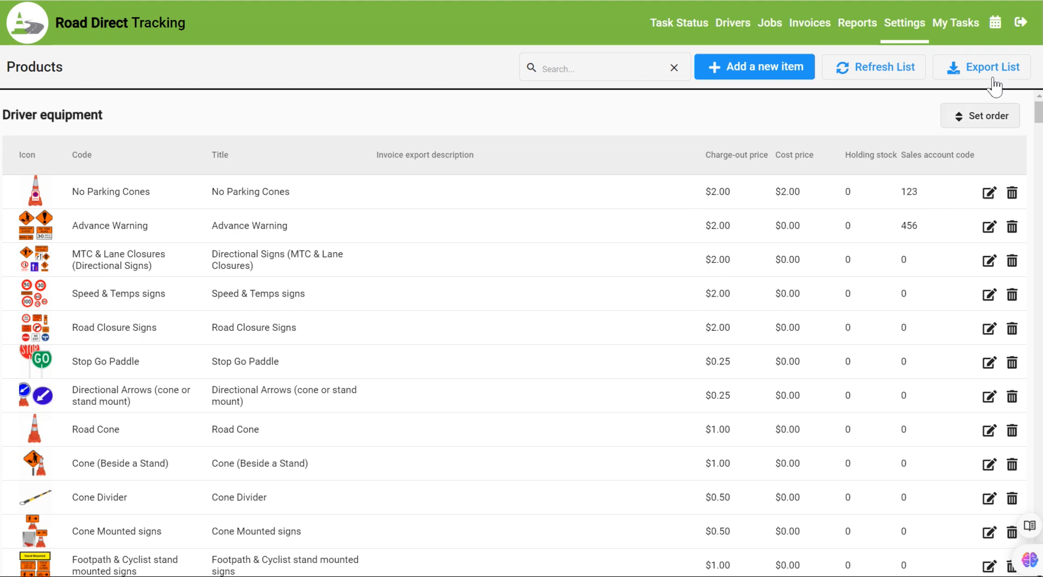
left_click(987, 121)
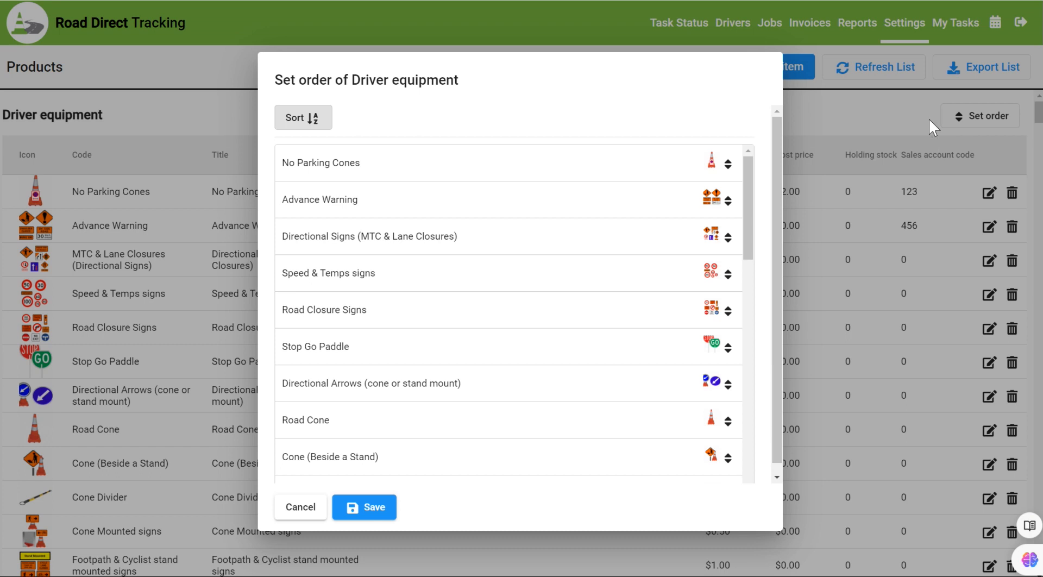
left_click(308, 508)
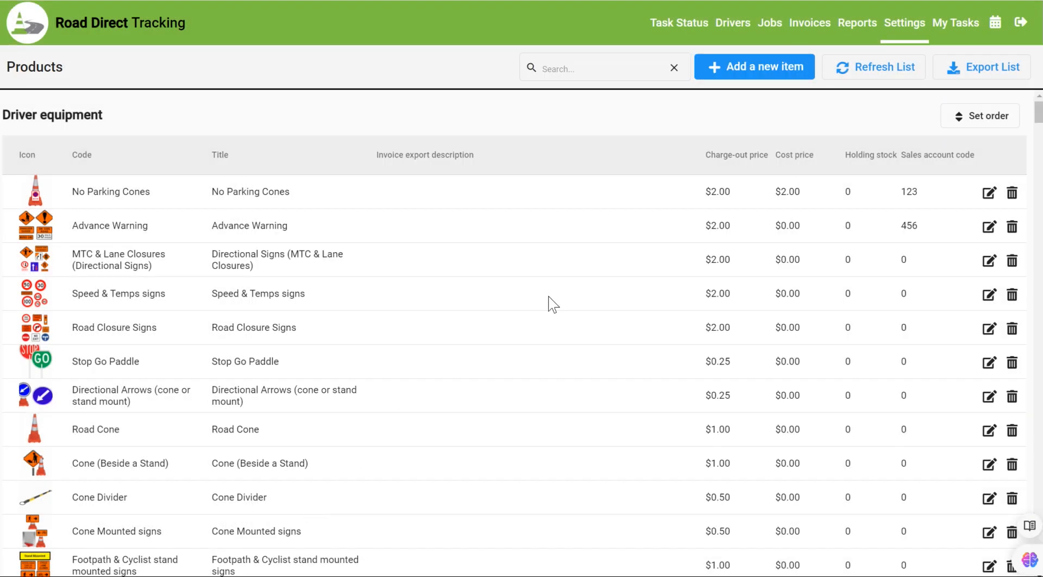